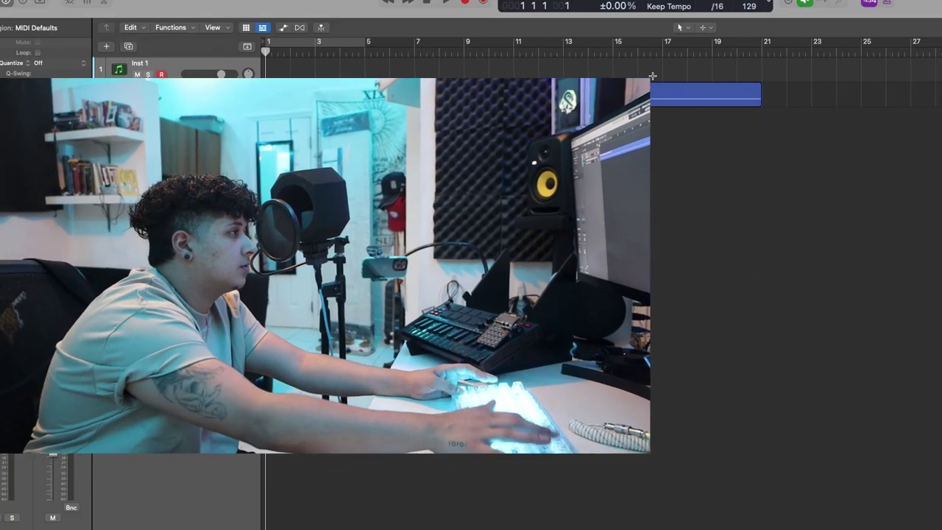
- Enlarge the tracks in the arrangement and select the melody audio region on track 2
{"action": "key", "text": "super+Down"}
{"action": "key", "text": "super+Down"}
{"action": "key", "text": "super+Down"}
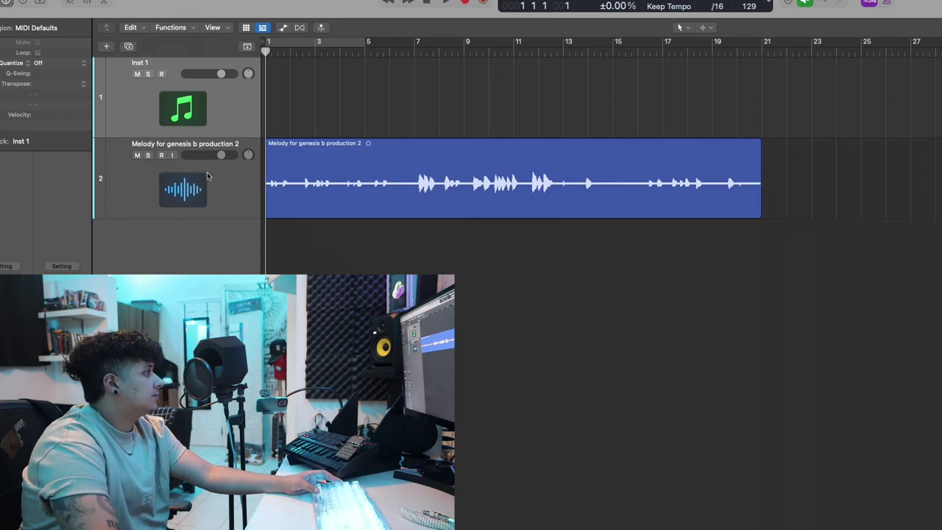
{"action": "left_click", "coordinate": [345, 185]}
{"action": "key", "text": "super+Right"}
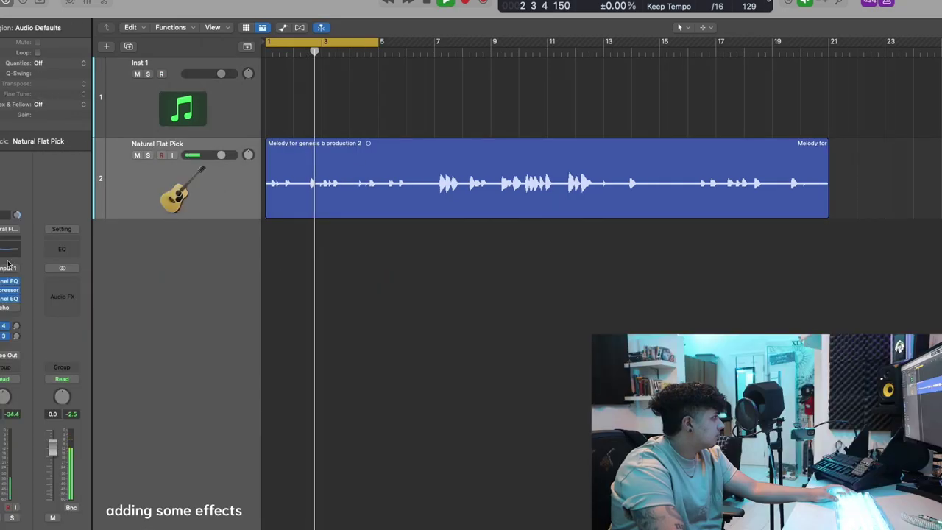
- Adjust the threshold, input gain and ratio in the Natural Flat Pick track's Compressor
{"action": "left_click", "coordinate": [2, 292]}
{"action": "left_click_drag", "start_coordinate": [462, 311], "coordinate": [463, 337]}
{"action": "left_click_drag", "start_coordinate": [396, 358], "coordinate": [404, 354]}
{"action": "left_click_drag", "start_coordinate": [513, 304], "coordinate": [512, 299]}
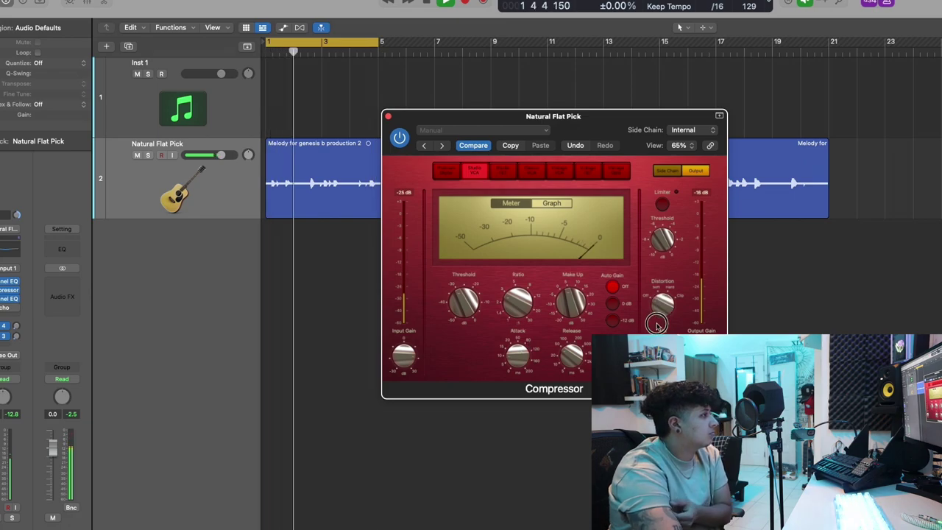
{"action": "left_click", "coordinate": [388, 116]}
- In the Channel EQ after the Compressor, raise the low-cut frequency, enable the high cut and lower its frequency
{"action": "left_click", "coordinate": [9, 299]}
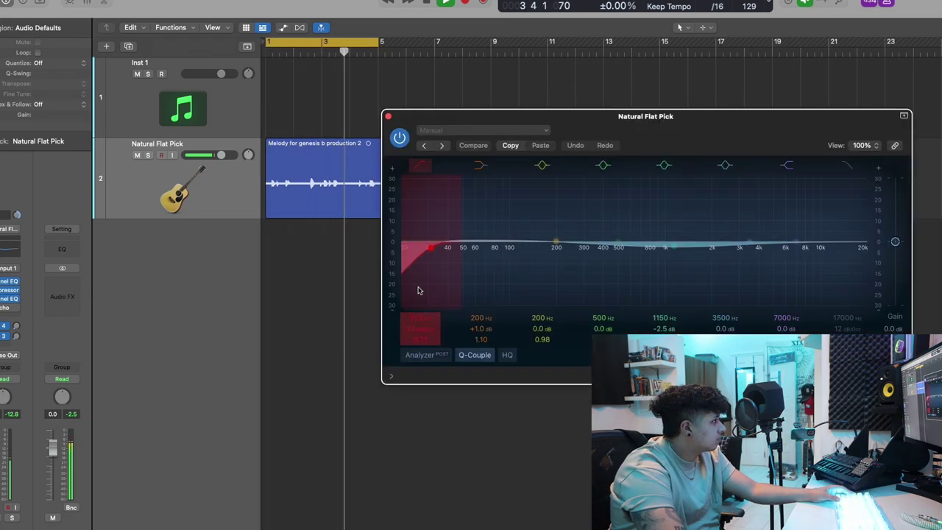
{"action": "left_click_drag", "start_coordinate": [427, 290], "coordinate": [491, 280]}
{"action": "left_click", "coordinate": [848, 165]}
{"action": "left_click_drag", "start_coordinate": [845, 243], "coordinate": [754, 259]}
{"action": "left_click", "coordinate": [388, 116]}
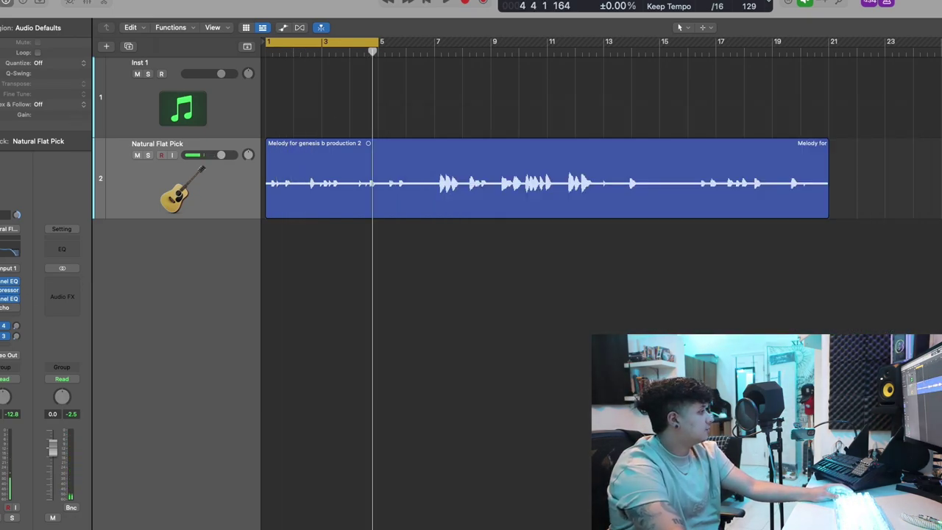
- Insert the mono iZotope RX 8 De-hum plug-in on the Natural Flat Pick track, between the Compressor and second Channel EQ
{"action": "left_click", "coordinate": [17, 309]}
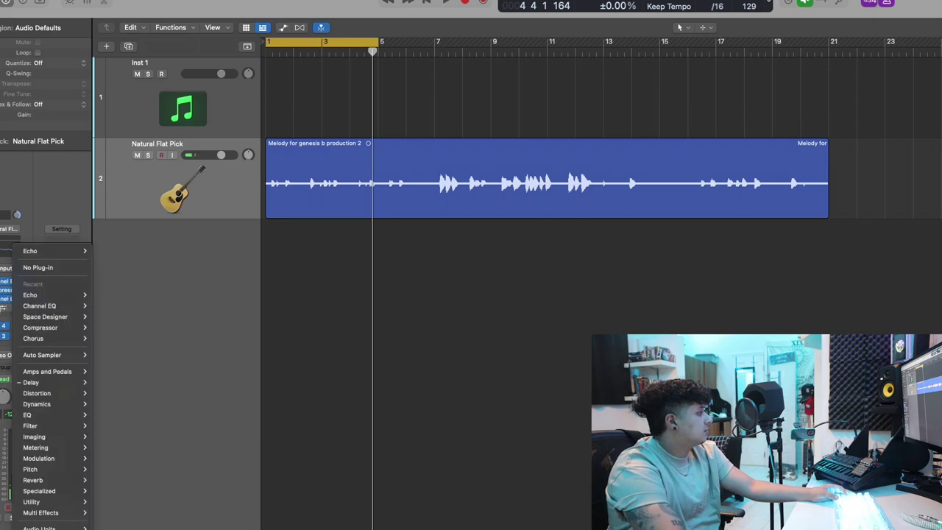
{"action": "left_click", "coordinate": [3, 310]}
{"action": "left_click", "coordinate": [5, 309]}
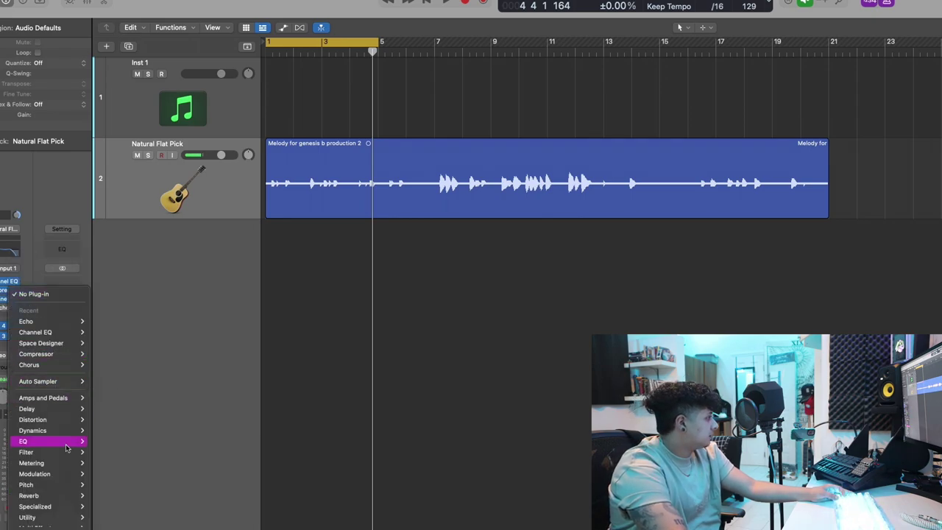
{"action": "mouse_move", "coordinate": [44, 527]}
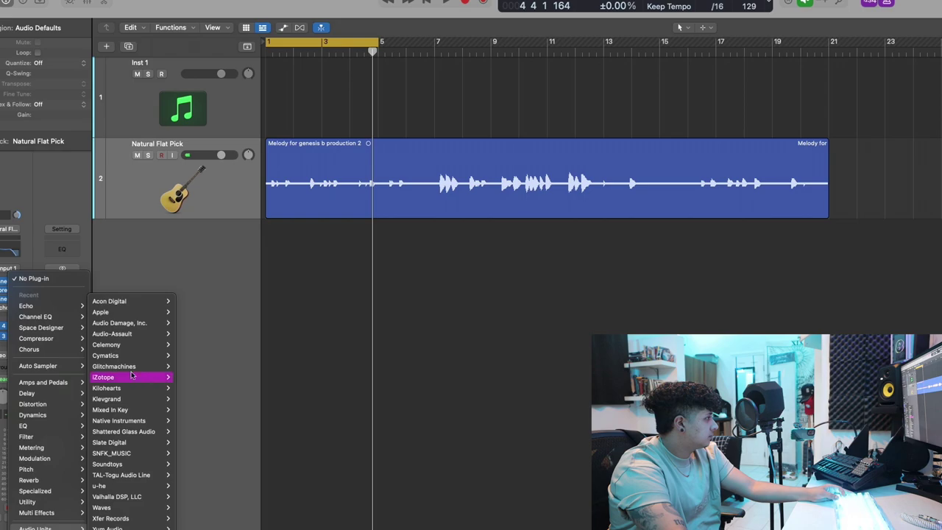
{"action": "mouse_move", "coordinate": [137, 377]}
{"action": "mouse_move", "coordinate": [236, 421]}
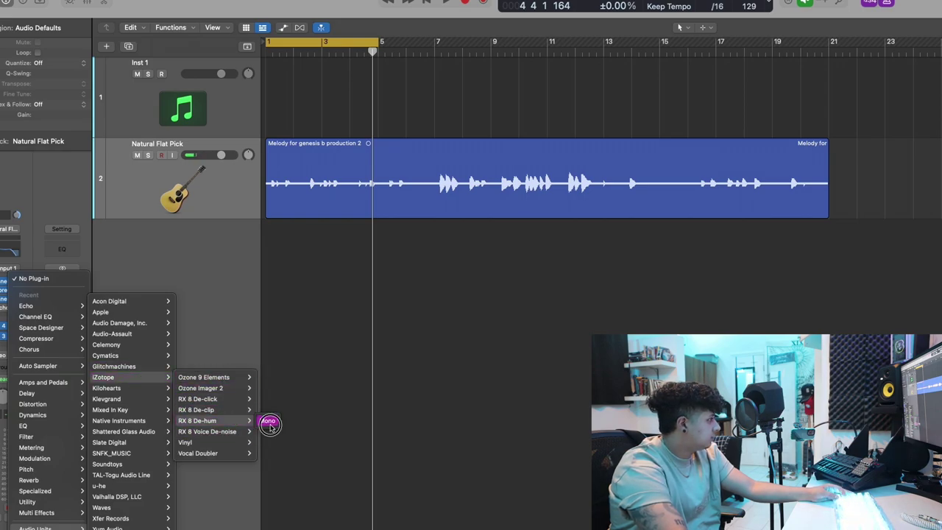
{"action": "left_click", "coordinate": [269, 426]}
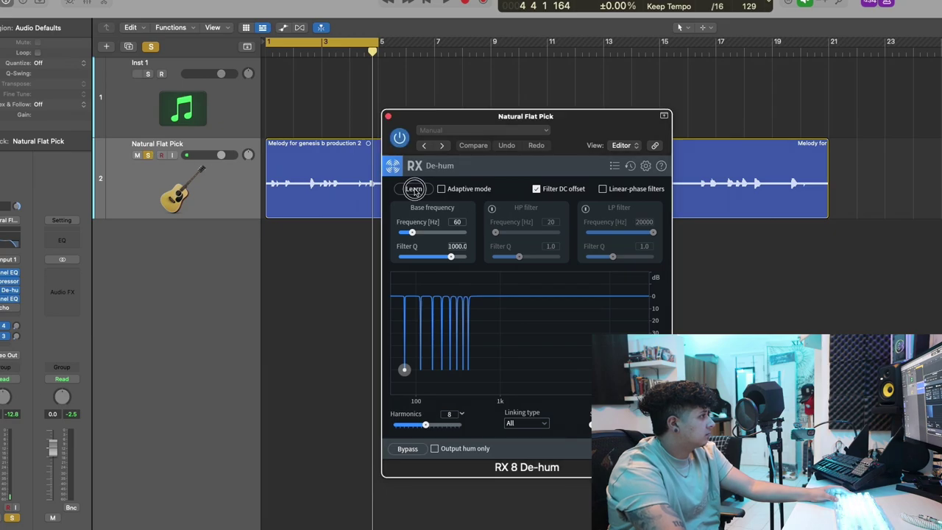
- Have De-hum learn the base hum frequency from the soloed guitar playback and lower its Filter Q to about 62.4
{"action": "key", "text": "space"}
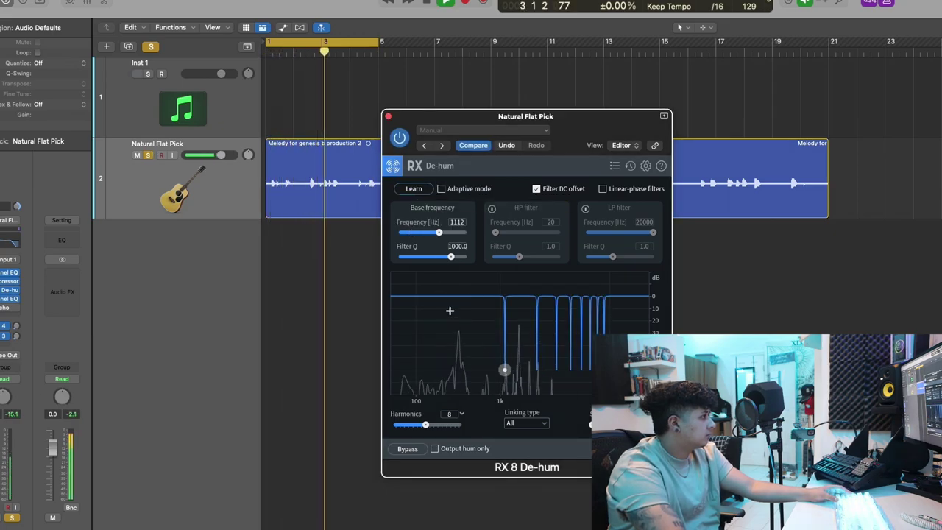
{"action": "left_click", "coordinate": [416, 190]}
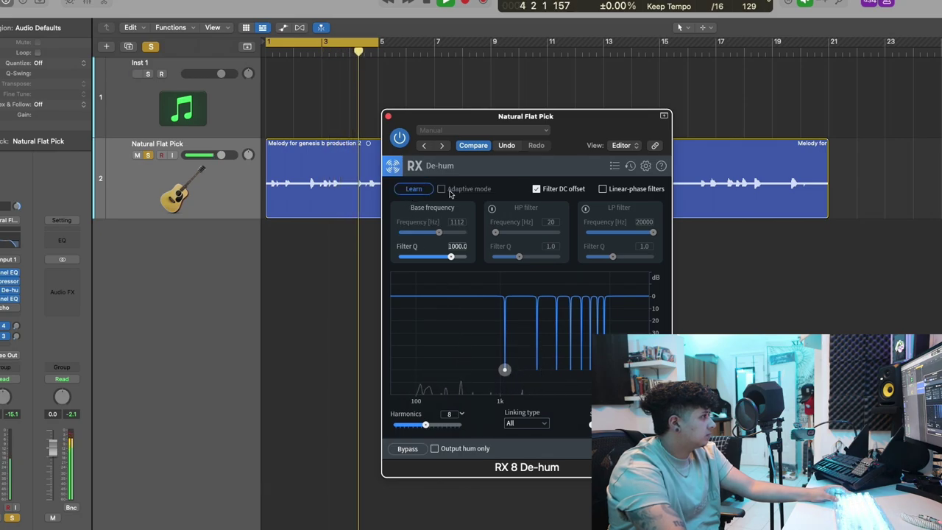
{"action": "left_click", "coordinate": [414, 190]}
{"action": "key", "text": "space"}
{"action": "left_click", "coordinate": [441, 190]}
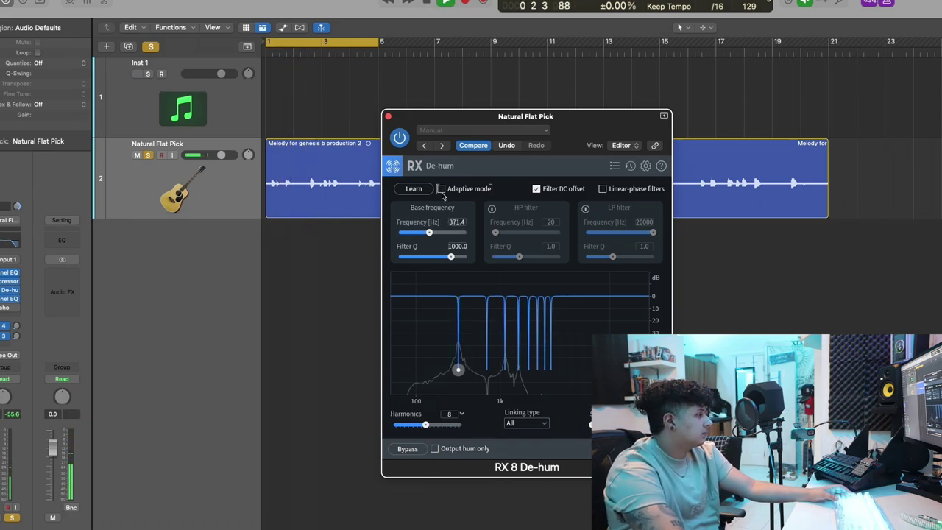
{"action": "left_click", "coordinate": [427, 190]}
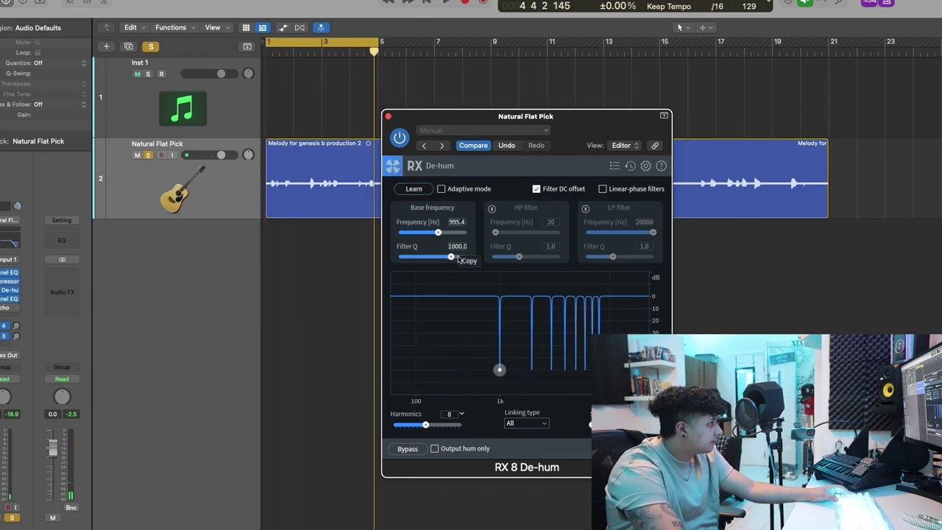
{"action": "left_click_drag", "start_coordinate": [442, 257], "coordinate": [407, 258]}
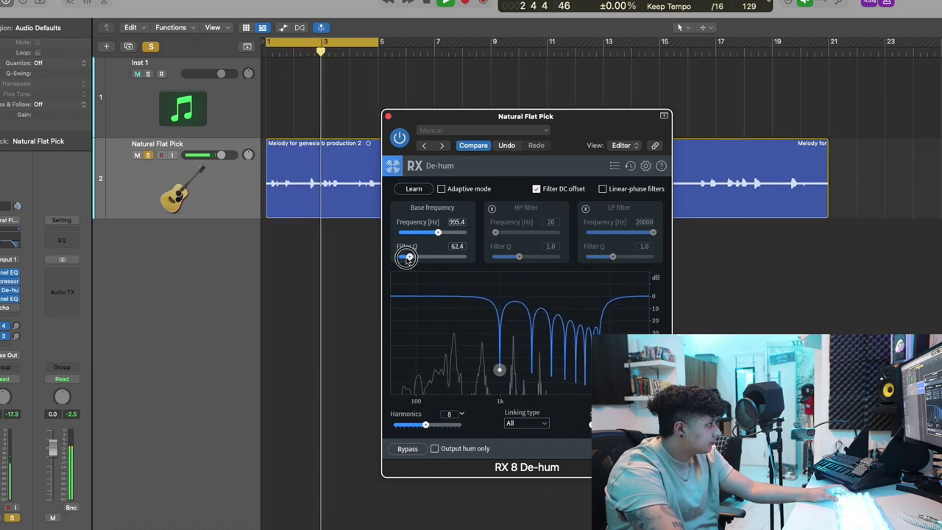
{"action": "left_click", "coordinate": [388, 116]}
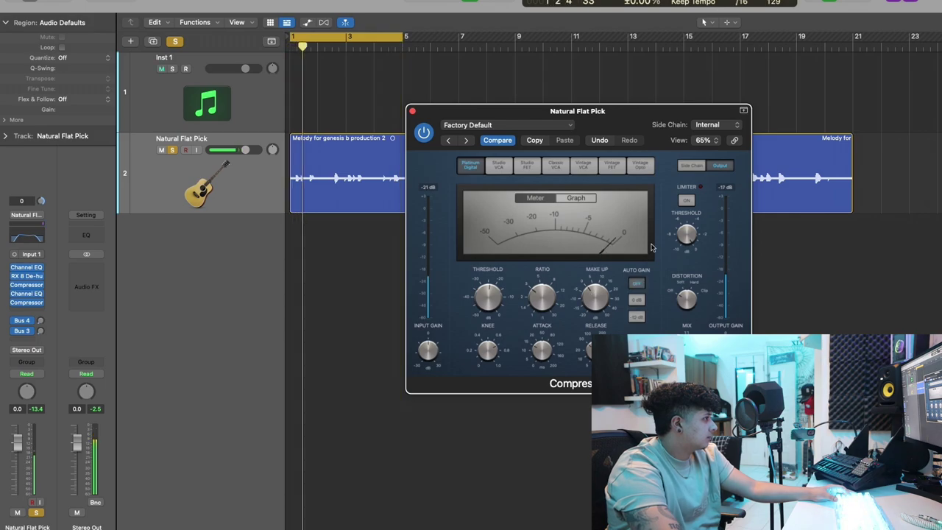
- Review the Factory Default settings of the last Compressor on the Natural Flat Pick track
{"action": "left_click", "coordinate": [413, 111]}
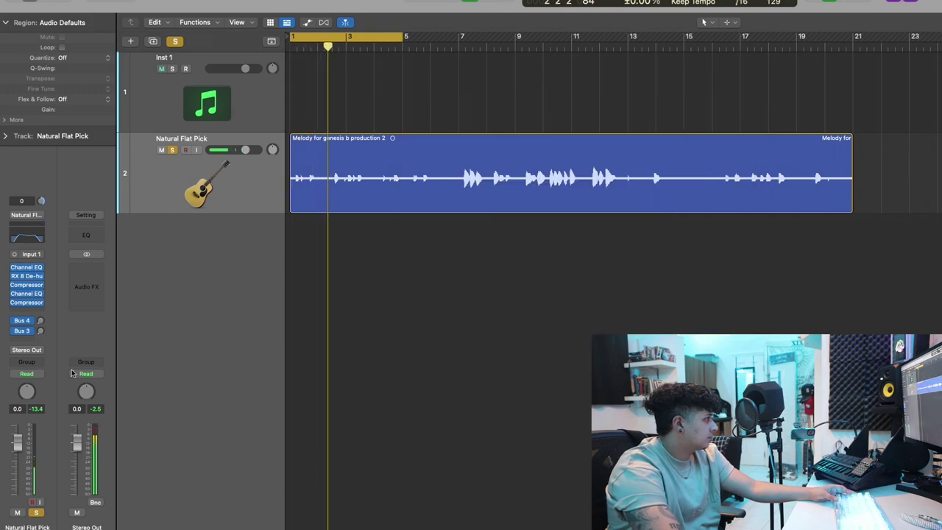
{"action": "left_click", "coordinate": [27, 303]}
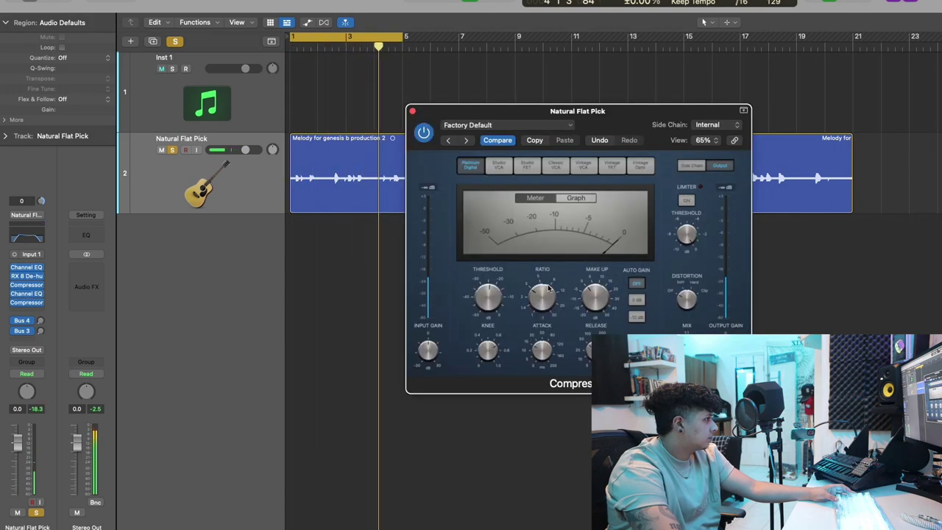
{"action": "left_click", "coordinate": [413, 110]}
- Try a Channel EQ after the last Compressor on the Natural Flat Pick track and remove it
{"action": "left_click", "coordinate": [31, 311]}
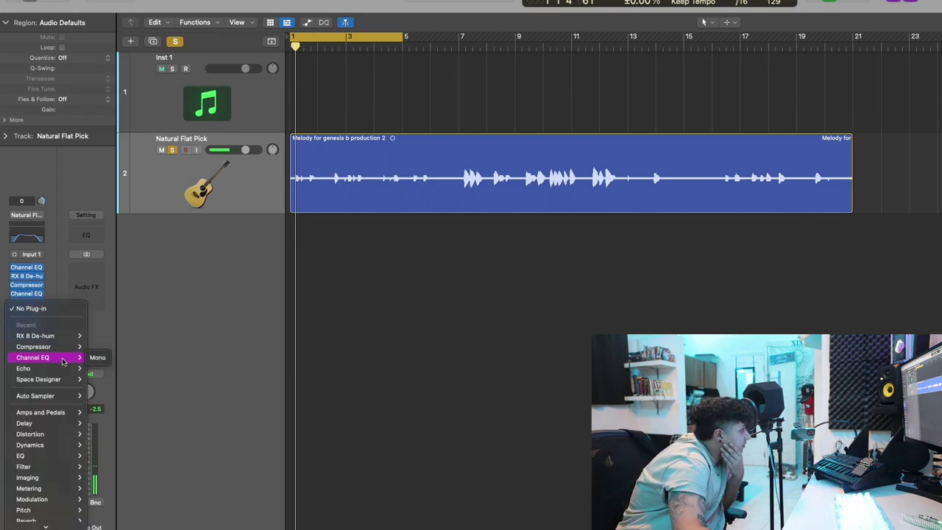
{"action": "left_click", "coordinate": [63, 360]}
{"action": "left_click", "coordinate": [427, 125]}
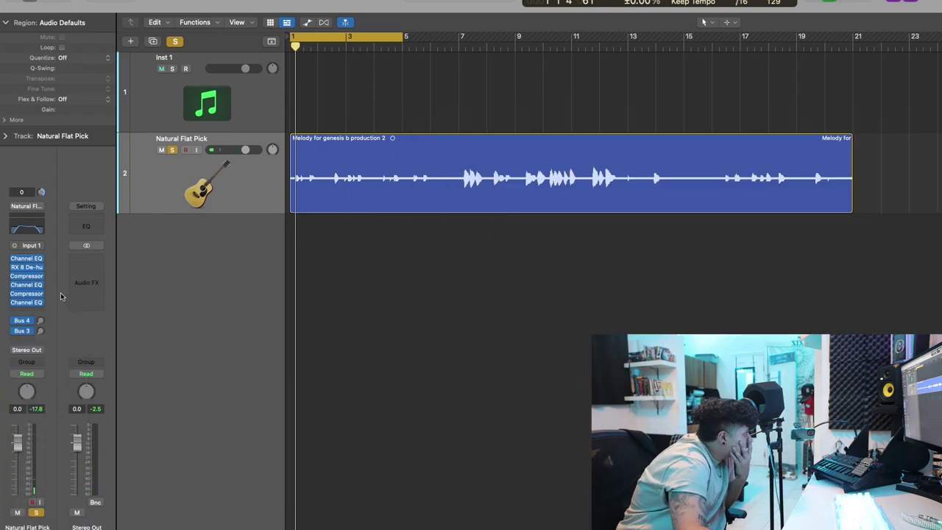
{"action": "left_click", "coordinate": [57, 304]}
{"action": "left_click", "coordinate": [84, 265]}
- Show the Bus 4 ambience channel and reorder its effects as Channel EQ, Space Designer, Chorus
{"action": "left_click", "coordinate": [23, 321]}
{"action": "left_click", "coordinate": [87, 285]}
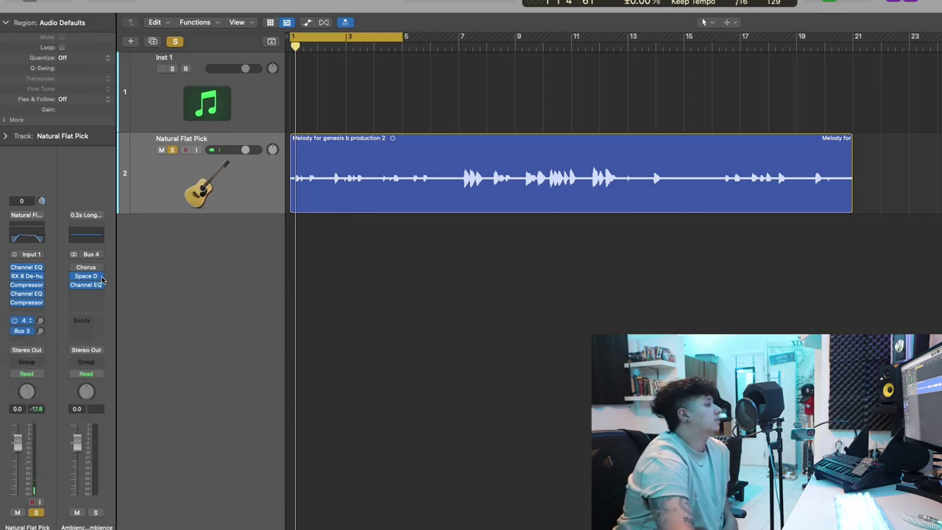
{"action": "left_click", "coordinate": [88, 285]}
{"action": "left_click", "coordinate": [91, 271]}
{"action": "left_click", "coordinate": [86, 267]}
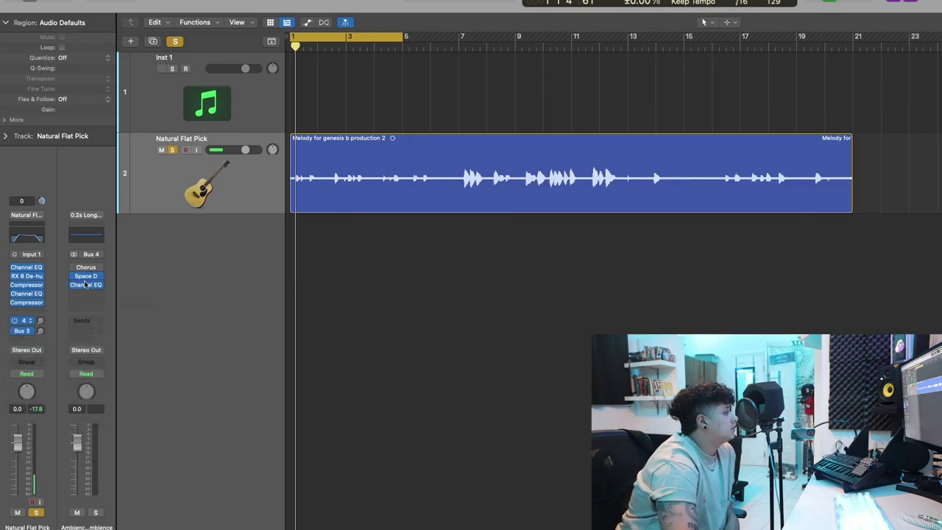
- Set the ambience channel's Channel EQ low cut to 112 Hz and high cut to 2200 Hz
{"action": "left_click", "coordinate": [86, 267]}
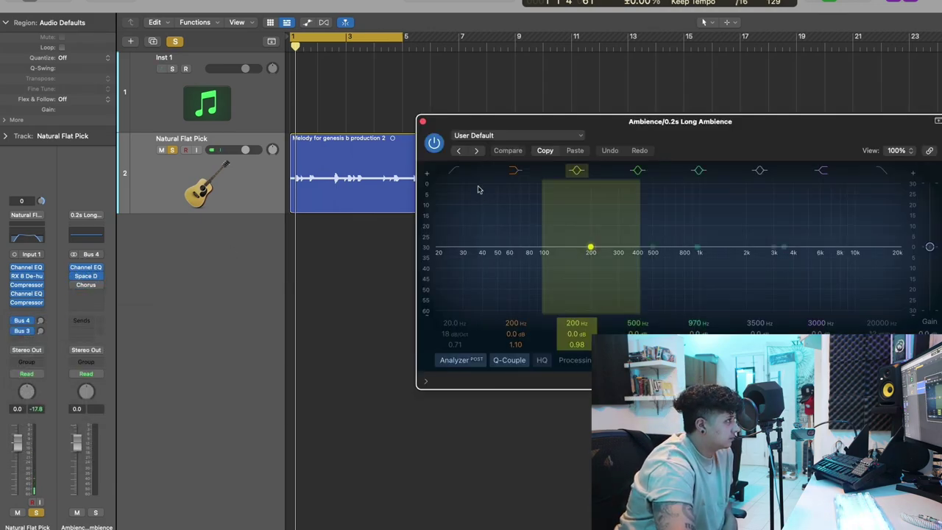
{"action": "left_click_drag", "start_coordinate": [879, 258], "coordinate": [790, 278]}
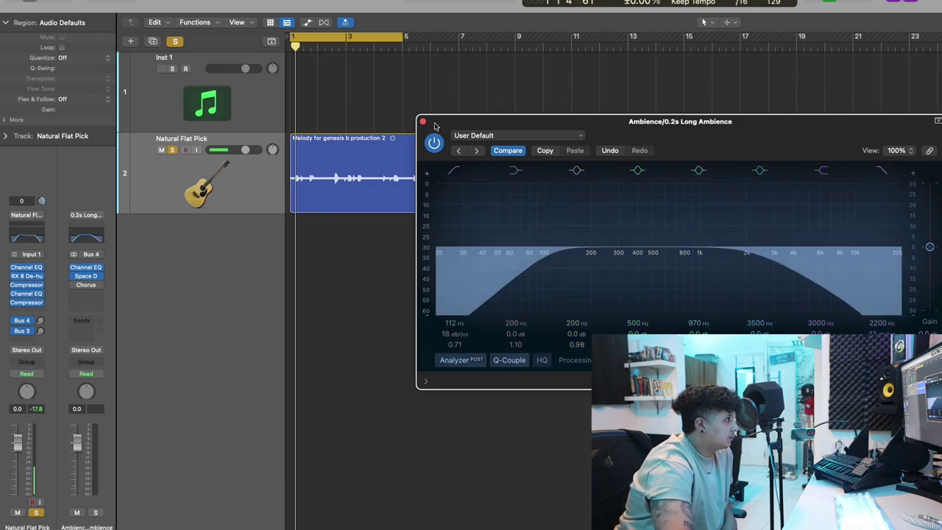
{"action": "left_click", "coordinate": [423, 122]}
- Check the ambience channel's Space Designer and raise the Natural Flat Pick track's send level to Bus 4
{"action": "left_click", "coordinate": [87, 276]}
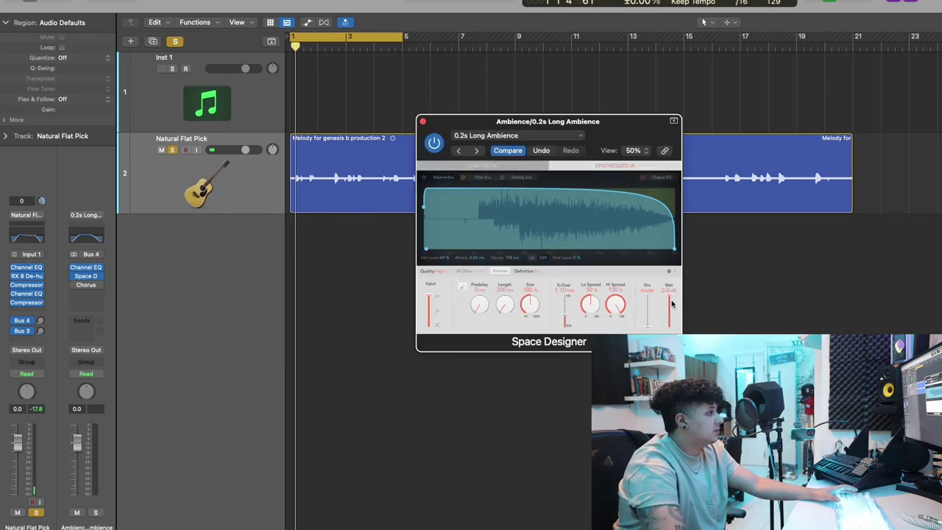
{"action": "left_click", "coordinate": [423, 122]}
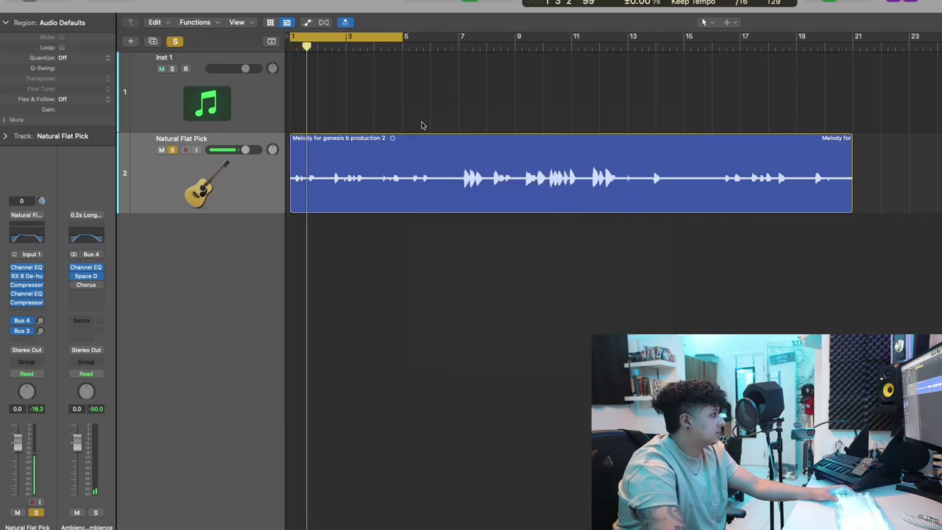
{"action": "left_click", "coordinate": [38, 320]}
{"action": "left_click_drag", "start_coordinate": [38, 321], "coordinate": [43, 332]}
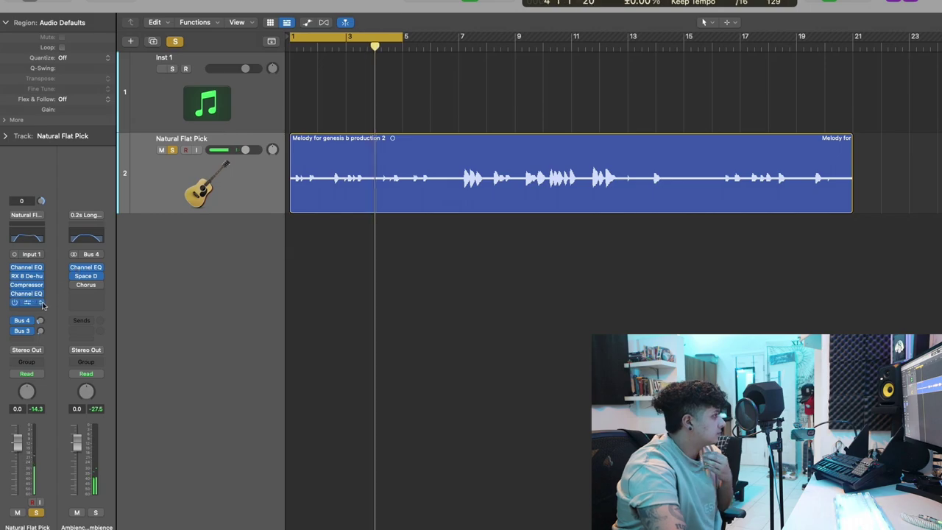
- Load the 03.5s Grand Hall Three preset in the ambience channel's Space Designer and raise its Wet level
{"action": "left_click", "coordinate": [87, 276]}
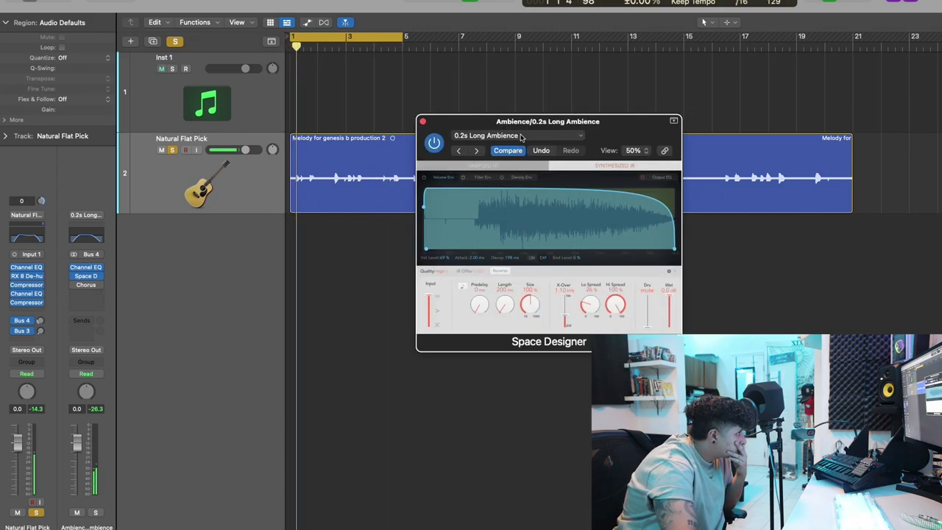
{"action": "left_click", "coordinate": [485, 135]}
{"action": "scroll", "coordinate": [508, 390], "scroll_direction": "down", "scroll_amount": 5}
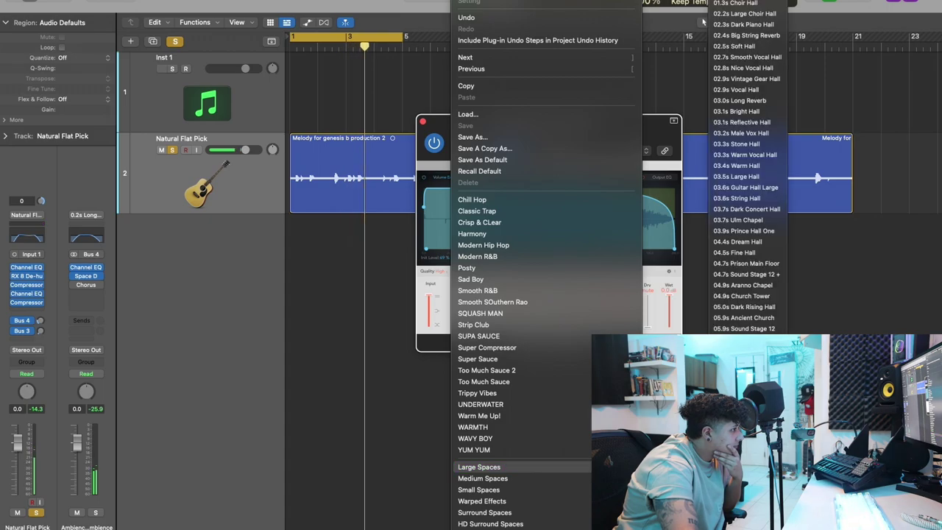
{"action": "left_click", "coordinate": [746, 427]}
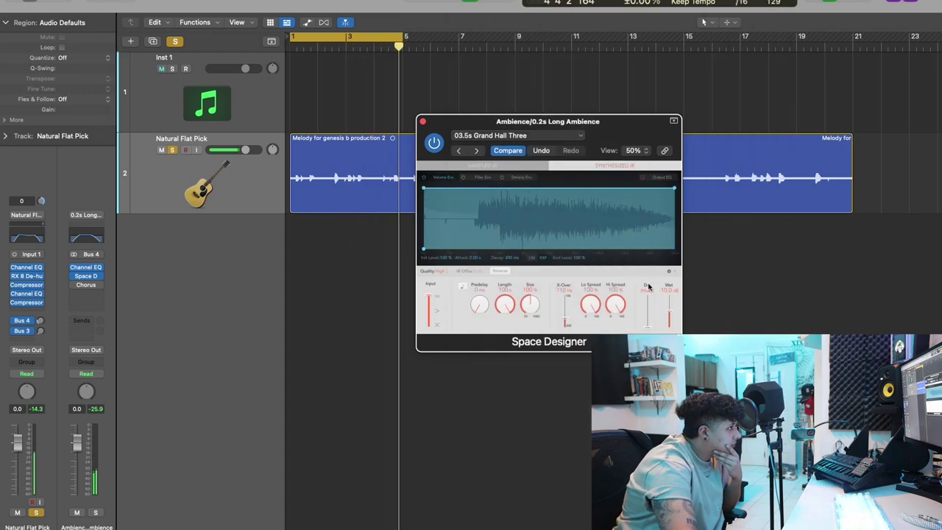
{"action": "left_click_drag", "start_coordinate": [664, 304], "coordinate": [664, 303]}
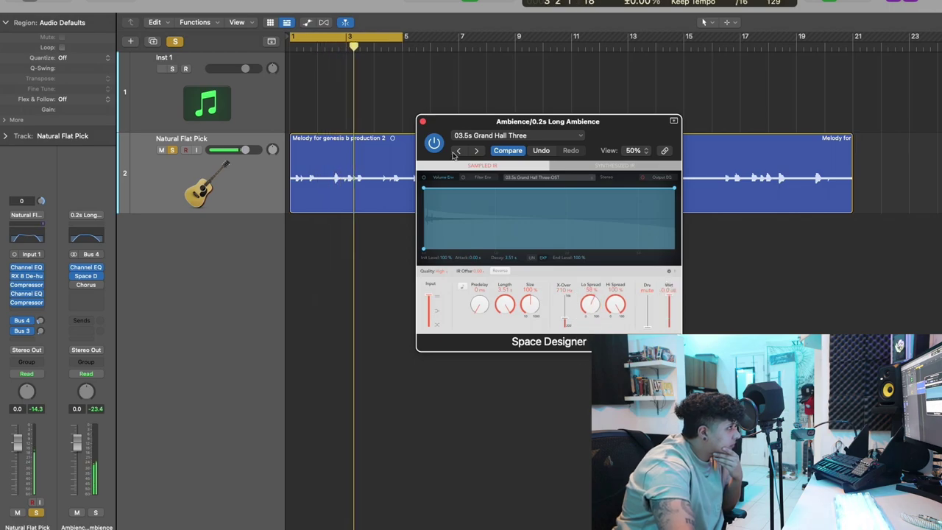
{"action": "left_click", "coordinate": [422, 121]}
- Replace the Bus 3 channel's Space Designer with a stereo Echo and set its Note value to 1/2
{"action": "left_click", "coordinate": [85, 277]}
{"action": "mouse_move", "coordinate": [115, 377]}
{"action": "mouse_move", "coordinate": [185, 388]}
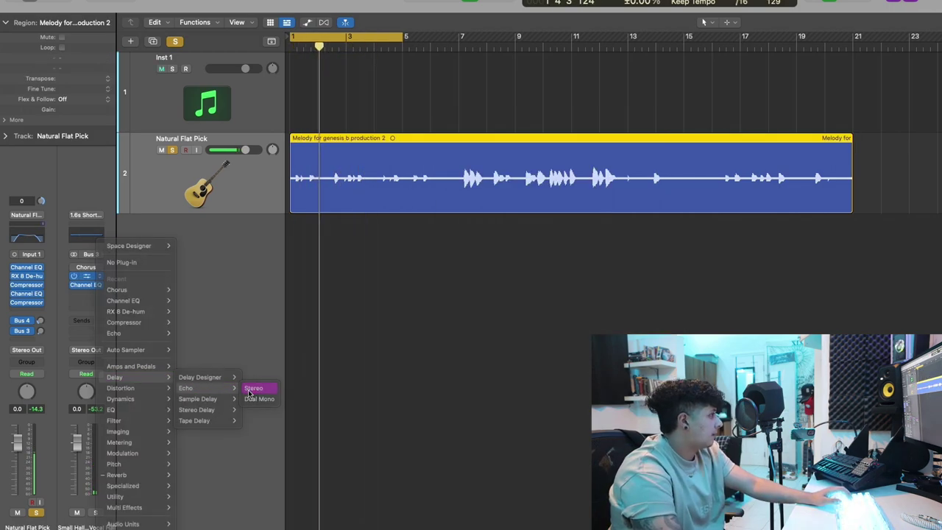
{"action": "left_click", "coordinate": [249, 390]}
{"action": "left_click_drag", "start_coordinate": [455, 215], "coordinate": [481, 156]}
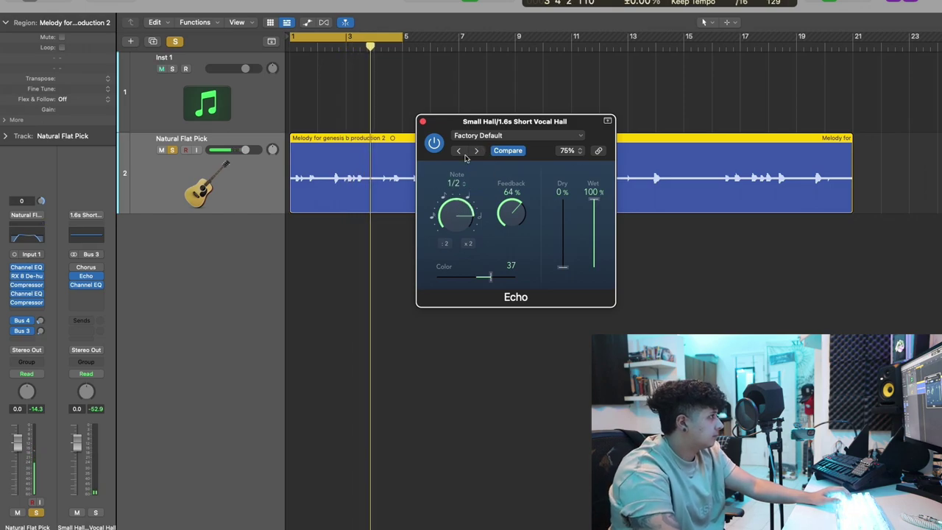
{"action": "left_click", "coordinate": [422, 121]}
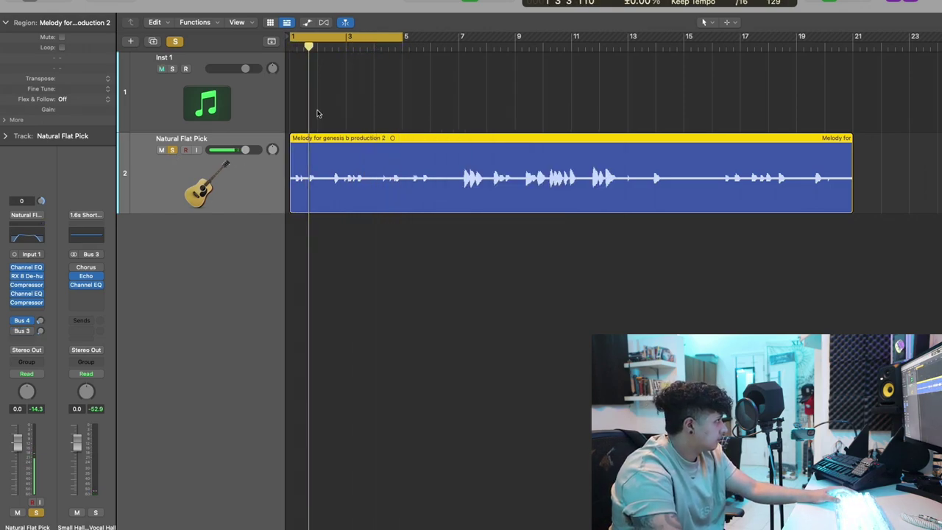
- Zoom in on the guitar region's opening bars to examine the waveform in detail
{"action": "left_click", "coordinate": [376, 98]}
{"action": "key", "text": "super+Right"}
{"action": "key", "text": "super+Right"}
{"action": "key", "text": "super+Right"}
{"action": "key", "text": "super+Right"}
{"action": "key", "text": "super+Right"}
{"action": "key", "text": "super+Down"}
{"action": "key", "text": "super+Down"}
{"action": "key", "text": "super+Down"}
{"action": "key", "text": "super+Down"}
{"action": "key", "text": "super+Down"}
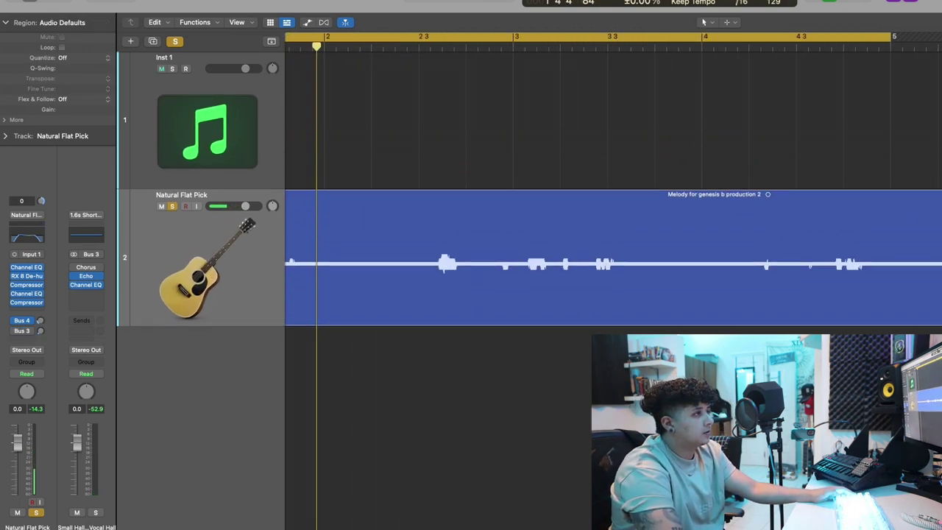
- Play the guitar melody from the start and examine its opening bars in the waveform
{"action": "key", "text": "super+Left"}
{"action": "key", "text": "super+Left"}
{"action": "key", "text": "super+Left"}
{"action": "key", "text": "super+Left"}
{"action": "key", "text": "super+Left"}
{"action": "key", "text": "super+Left"}
{"action": "key", "text": "super+Left"}
{"action": "key", "text": "super+Left"}
{"action": "key", "text": "super+Left"}
{"action": "key", "text": "super+Right"}
{"action": "key", "text": "super+Right"}
{"action": "key", "text": "super+Right"}
{"action": "key", "text": "super+Right"}
{"action": "key", "text": "super+Right"}
{"action": "key", "text": "super+Right"}
{"action": "key", "text": "super+Right"}
{"action": "key", "text": "super+Right"}
{"action": "scroll", "coordinate": [560, 116], "scroll_direction": "left", "scroll_amount": 3}
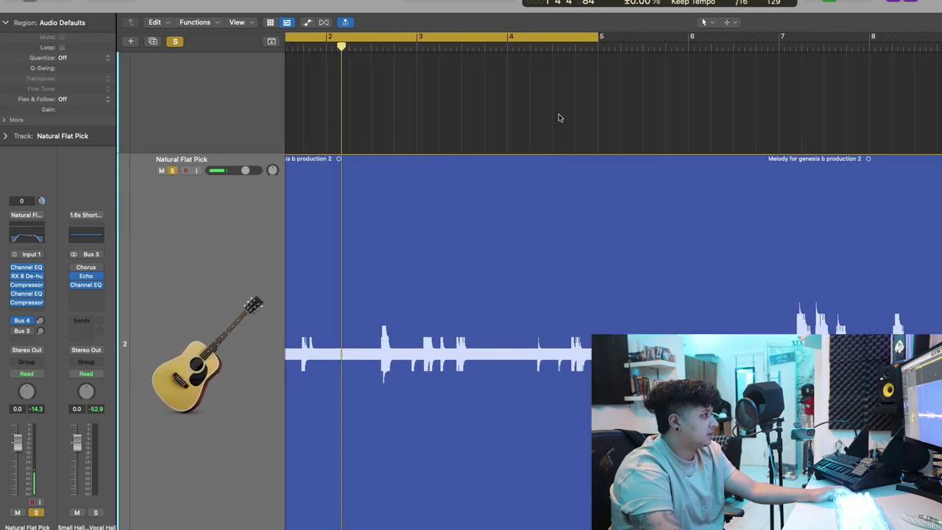
{"action": "key", "text": "Return"}
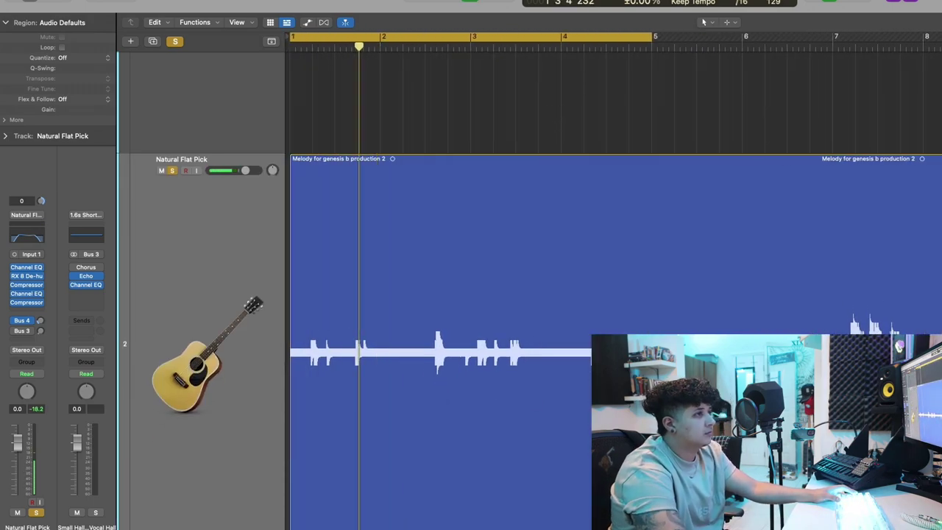
- Split the guitar region near the end of bar 3, adjust the cut edges and audition the result
{"action": "key", "text": "super+Up"}
{"action": "key", "text": "super+Up"}
{"action": "key", "text": "super+Up"}
{"action": "key", "text": "super+Up"}
{"action": "key", "text": "super+Up"}
{"action": "left_click", "coordinate": [578, 201]}
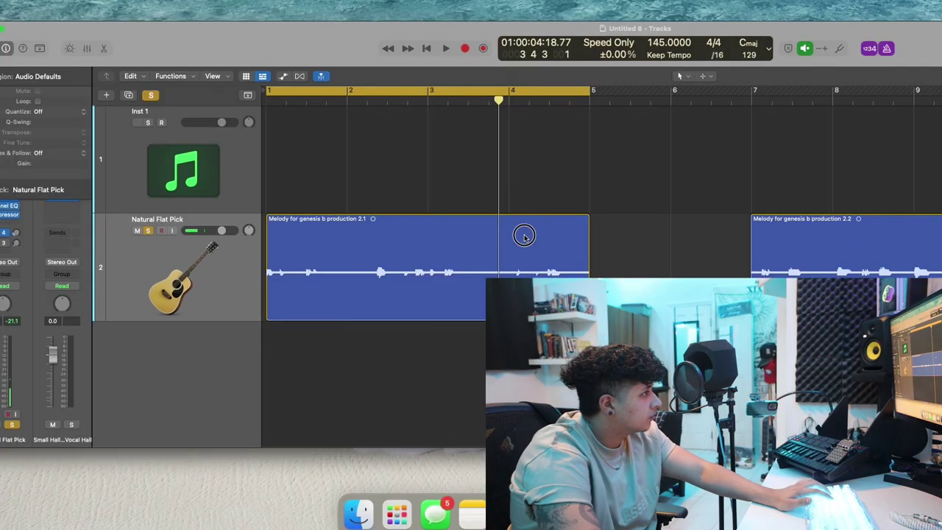
{"action": "key", "text": "super+t"}
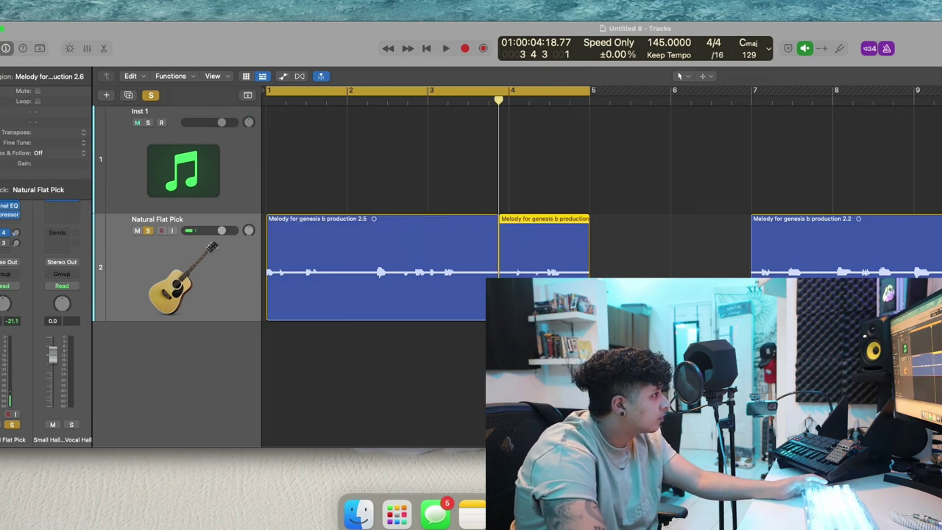
{"action": "mouse_move", "coordinate": [498, 285]}
{"action": "left_mouse_down"}
{"action": "mouse_move", "coordinate": [482, 285]}
{"action": "mouse_move", "coordinate": [506, 295]}
{"action": "left_mouse_up"}
{"action": "key", "text": "space"}
{"action": "left_click_drag", "start_coordinate": [579, 282], "coordinate": [590, 283]}
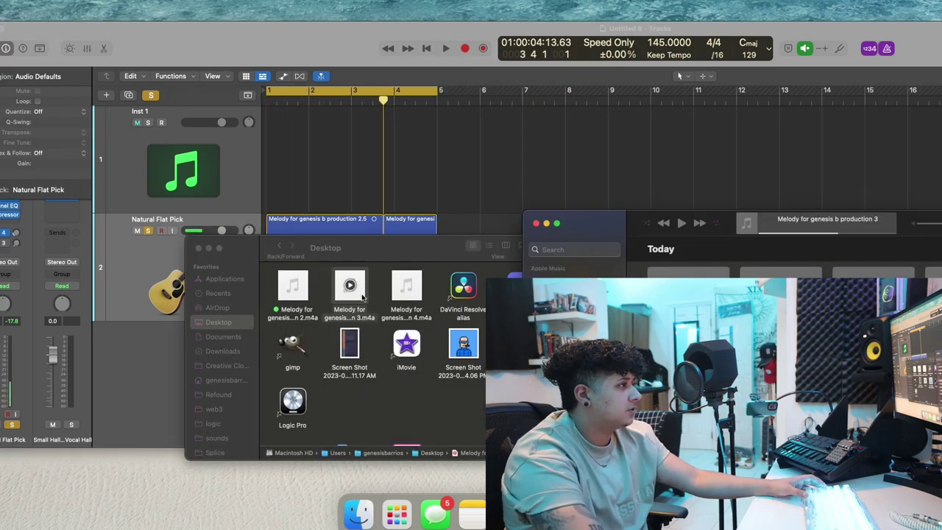
- Close the music player and replace the Natural Flat Pick track's regions with melody file 3 from the Desktop, placed at bar 1
{"action": "left_click", "coordinate": [537, 223]}
{"action": "left_click_drag", "start_coordinate": [370, 249], "coordinate": [300, 171]}
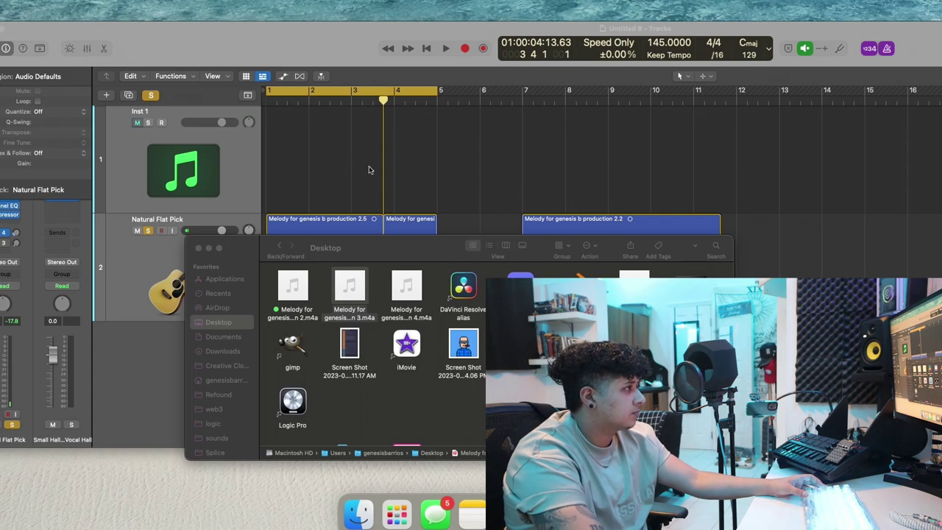
{"action": "left_click_drag", "start_coordinate": [825, 332], "coordinate": [363, 256]}
{"action": "left_click", "coordinate": [741, 242]}
{"action": "key", "text": "Delete"}
{"action": "left_click_drag", "start_coordinate": [815, 218], "coordinate": [312, 274]}
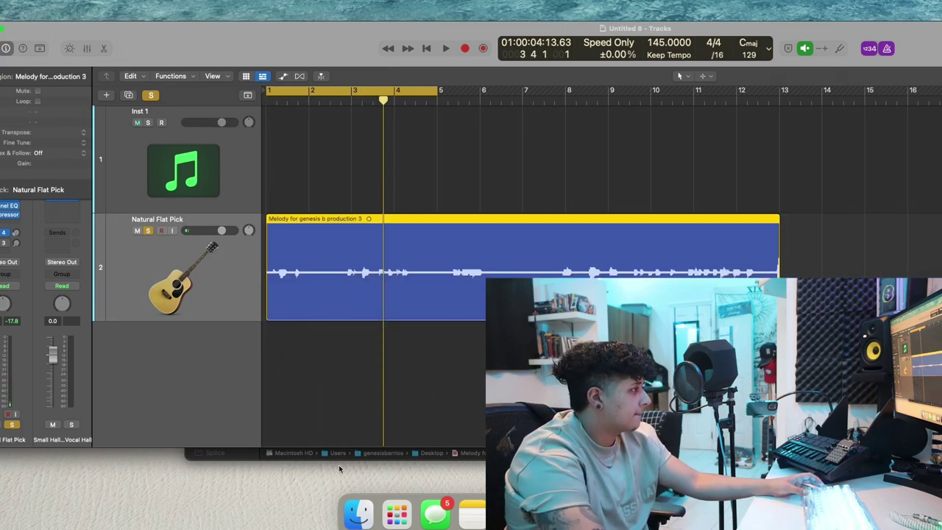
- Adjust the new melody region's position and start edge so it begins at bar 1, and play it back
{"action": "left_click", "coordinate": [370, 507]}
{"action": "right_click", "coordinate": [343, 316]}
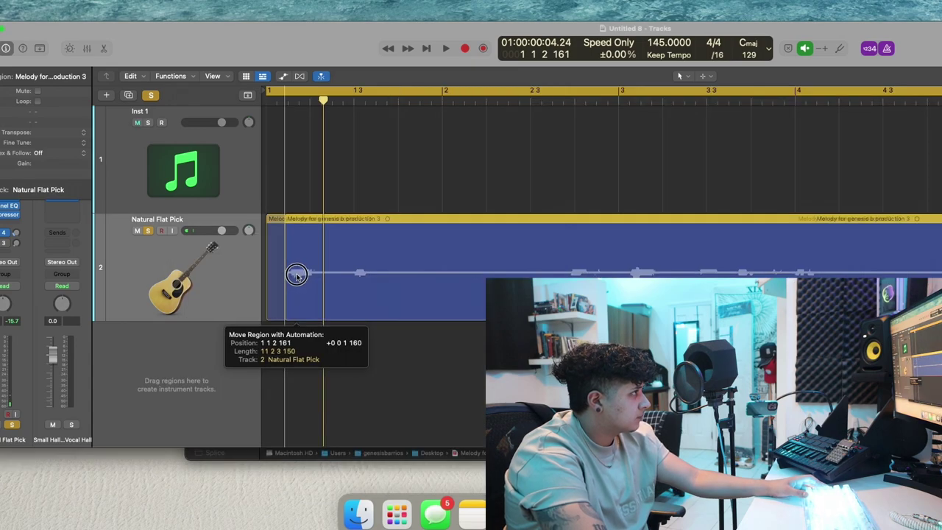
{"action": "left_click_drag", "start_coordinate": [297, 275], "coordinate": [262, 324]}
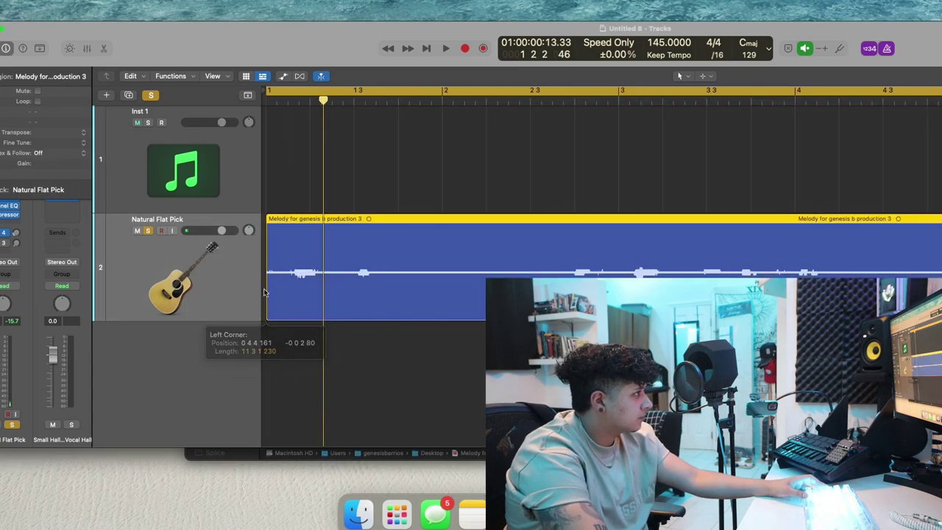
{"action": "key", "text": "space"}
{"action": "left_click", "coordinate": [341, 339]}
- Split the melody region at bar 5 and trim the second part's start to beat 2 of bar 5
{"action": "key", "text": "super+Left"}
{"action": "key", "text": "super+Left"}
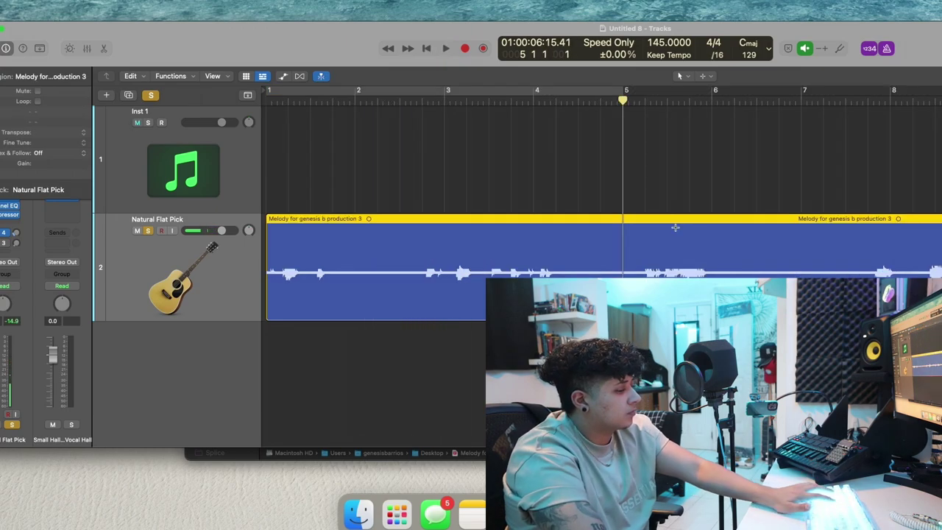
{"action": "key", "text": "super+t"}
{"action": "key", "text": "space"}
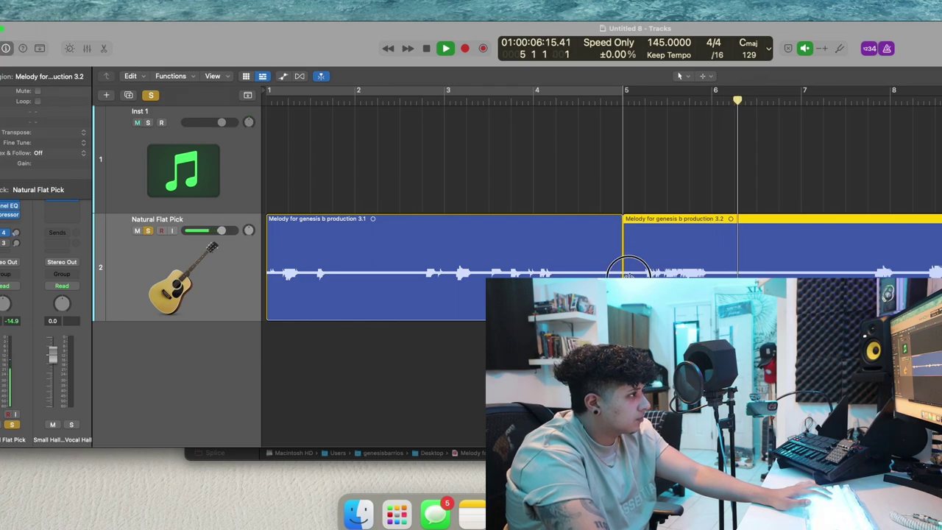
{"action": "left_click_drag", "start_coordinate": [626, 272], "coordinate": [651, 274]}
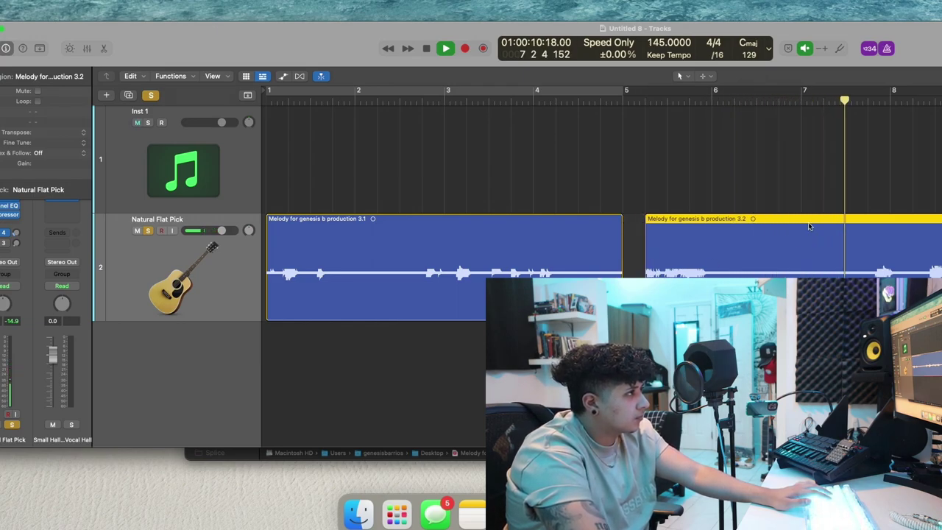
- Split the second part at bar 7 beat 4 and delete everything after the cut
{"action": "key", "text": "super+t"}
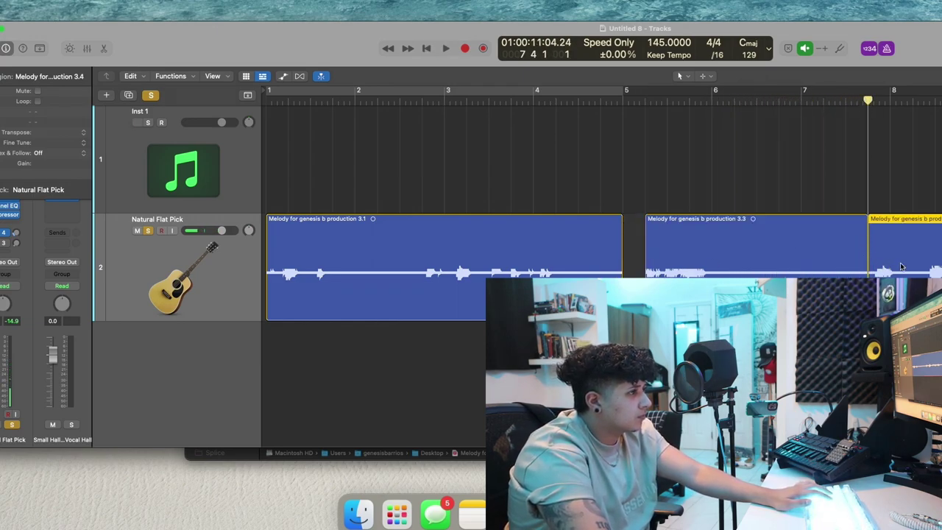
{"action": "left_click", "coordinate": [885, 194]}
{"action": "key", "text": "space"}
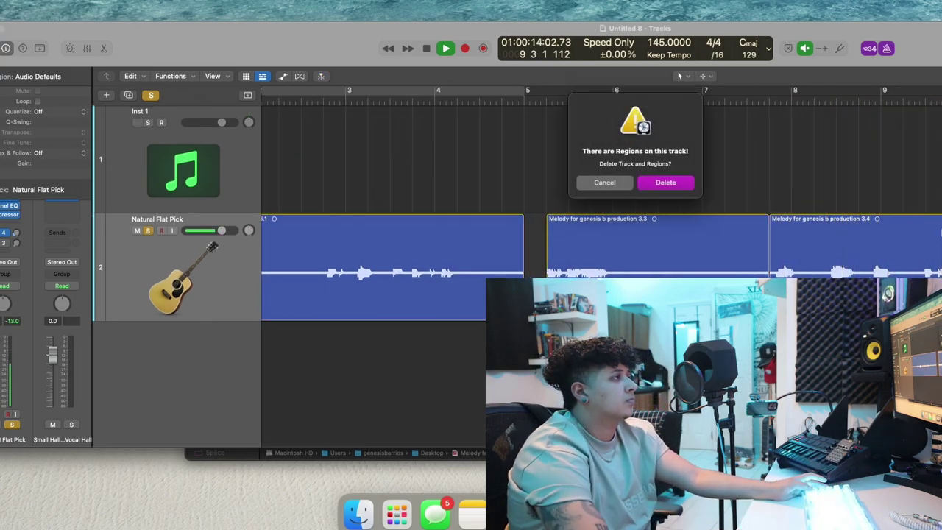
{"action": "left_click", "coordinate": [598, 183]}
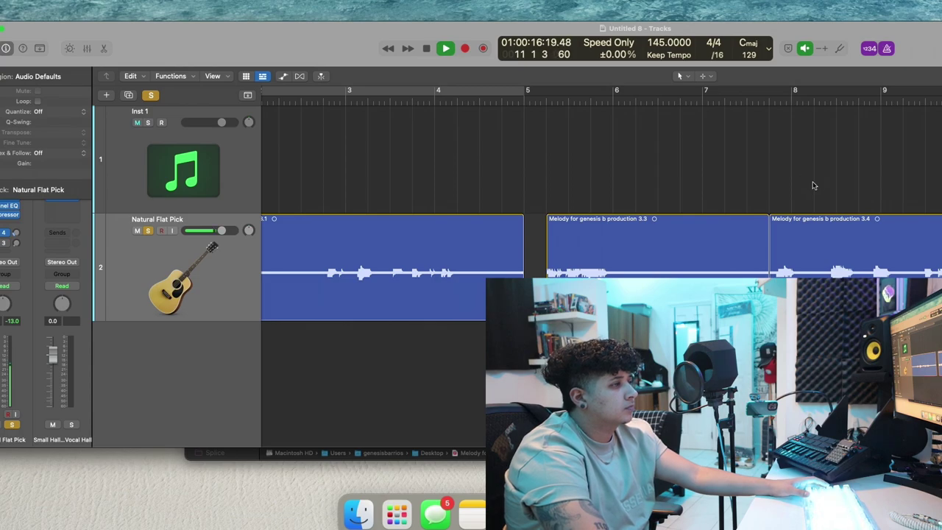
{"action": "left_click", "coordinate": [916, 235]}
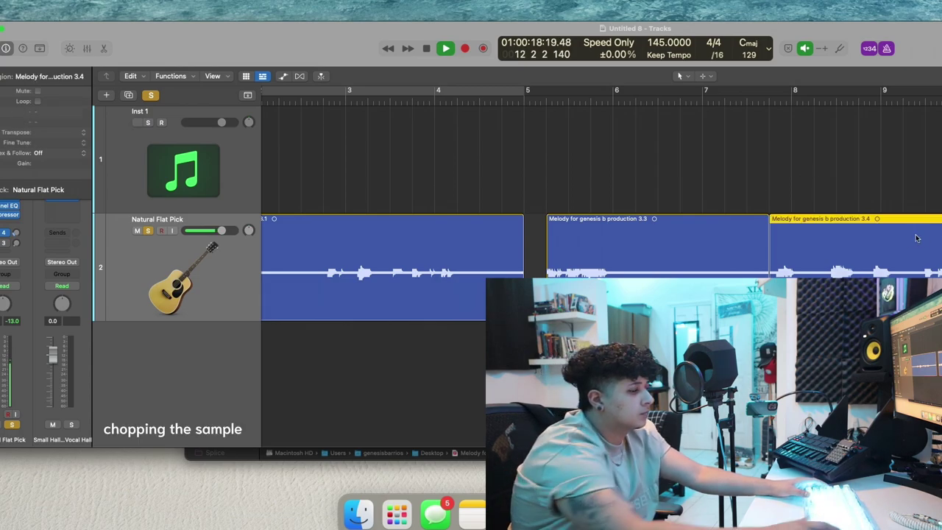
{"action": "key", "text": "Delete"}
{"action": "scroll", "coordinate": [565, 204], "scroll_direction": "left", "scroll_amount": 3}
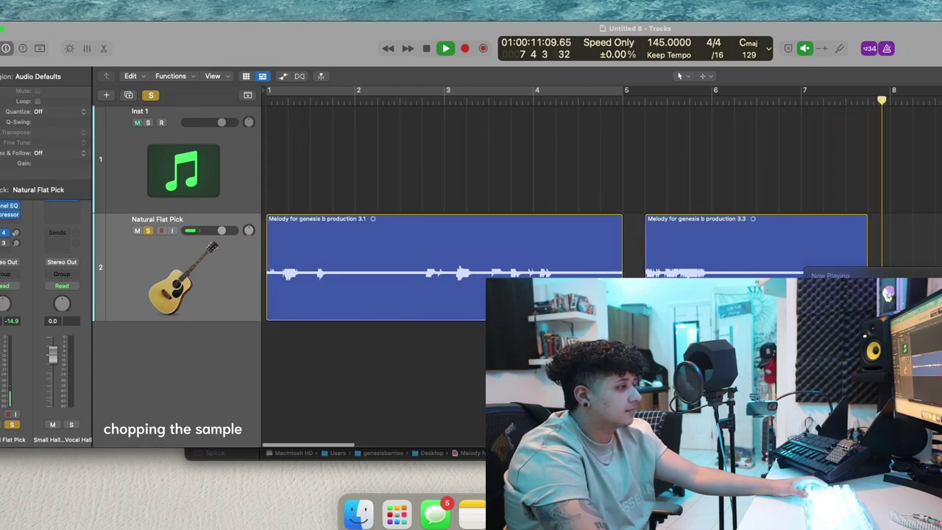
- Move the second chop to bar 6, trim its end to bar 8 and play it back
{"action": "left_click", "coordinate": [642, 103]}
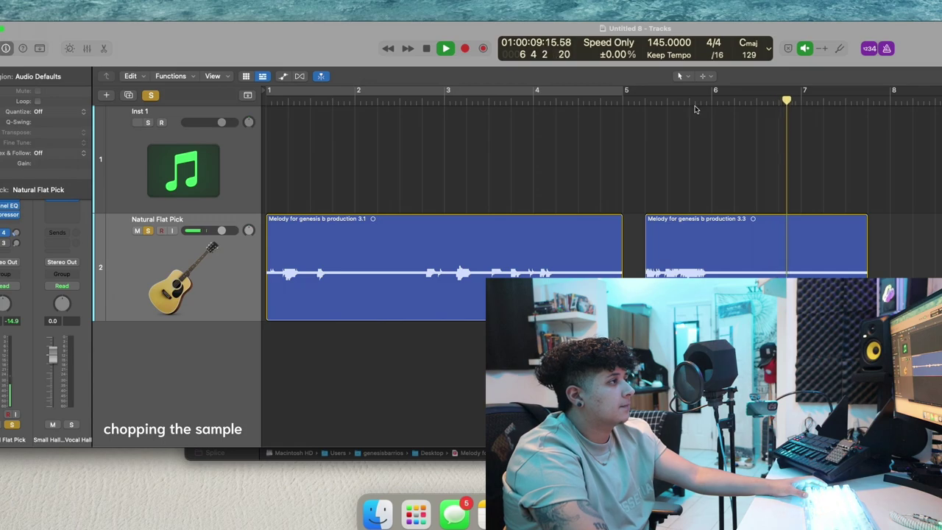
{"action": "left_click_drag", "start_coordinate": [680, 236], "coordinate": [747, 257]}
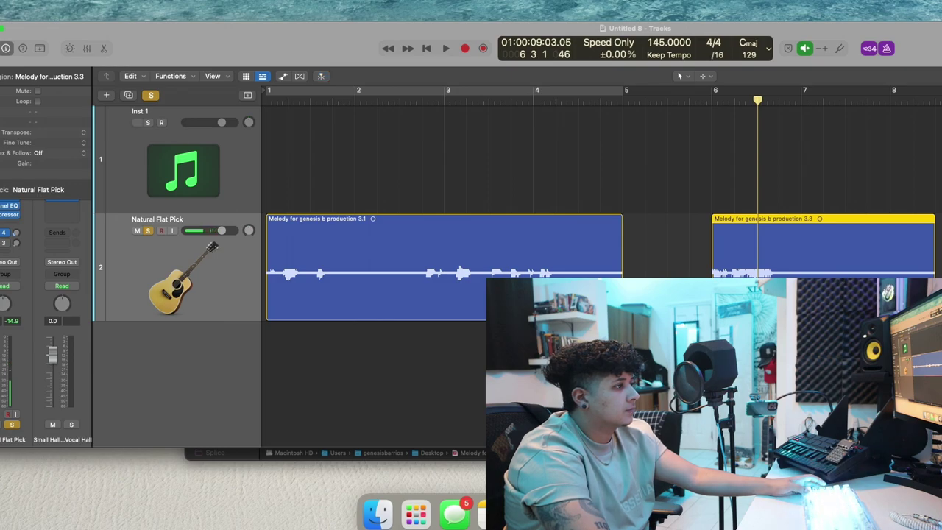
{"action": "left_click_drag", "start_coordinate": [933, 313], "coordinate": [890, 313]}
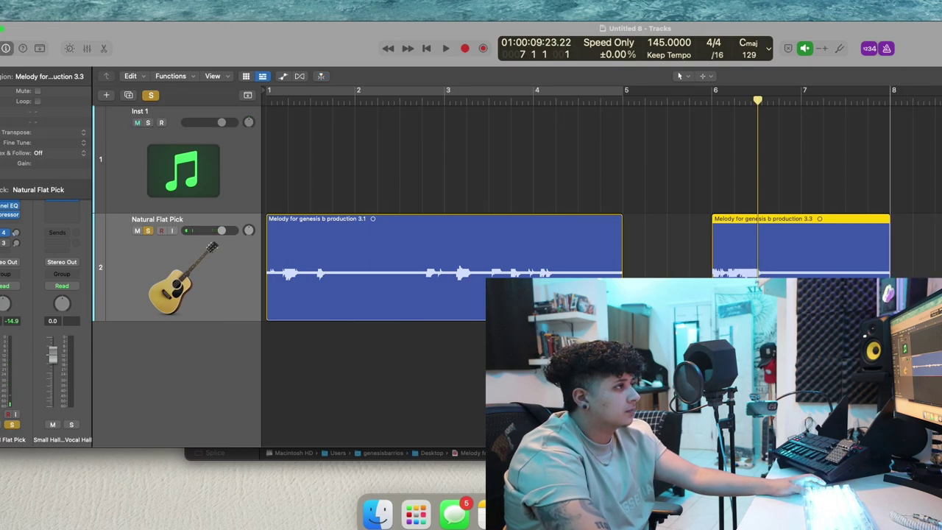
{"action": "left_click", "coordinate": [711, 100]}
{"action": "key", "text": "space"}
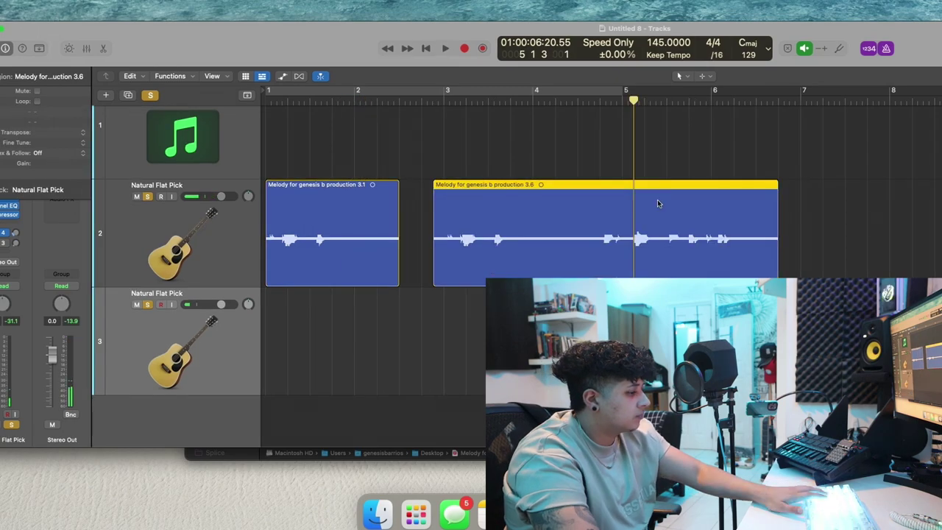
- Split the upper guitar track's second region at 5 1 3 1 and trim the first piece's end to bar 4 beat 3
{"action": "key", "text": "super+t"}
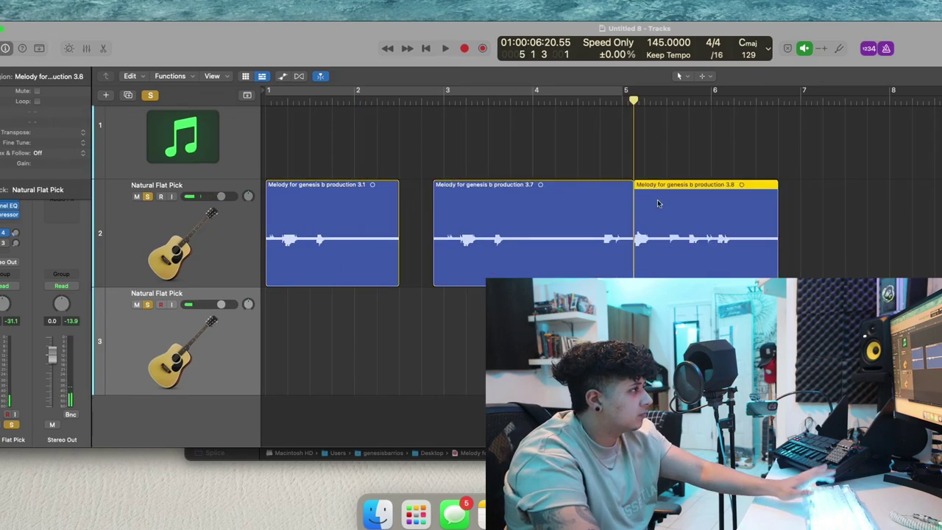
{"action": "key", "text": "space"}
{"action": "left_click_drag", "start_coordinate": [630, 262], "coordinate": [572, 268]}
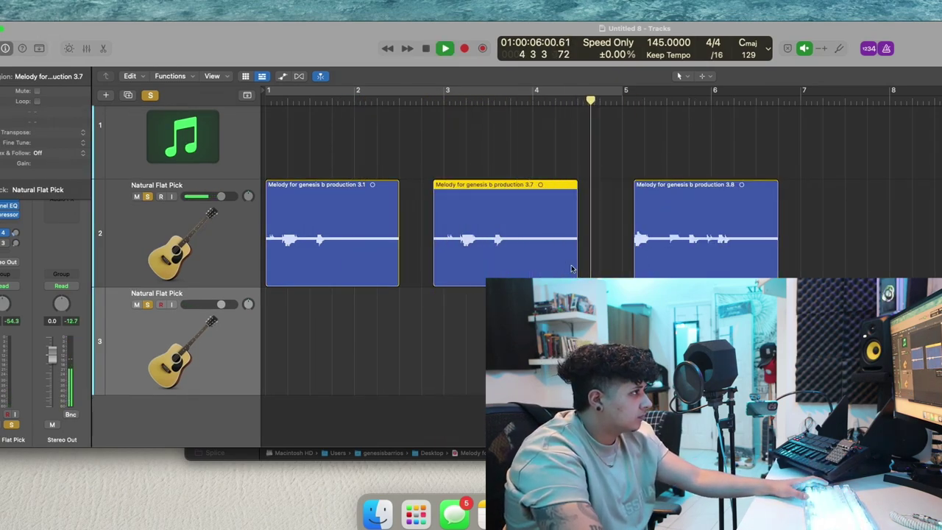
- Move the last chop on the upper guitar track to start at bar 4, auditioning its placement
{"action": "left_click_drag", "start_coordinate": [696, 257], "coordinate": [642, 255]}
{"action": "key", "text": "space"}
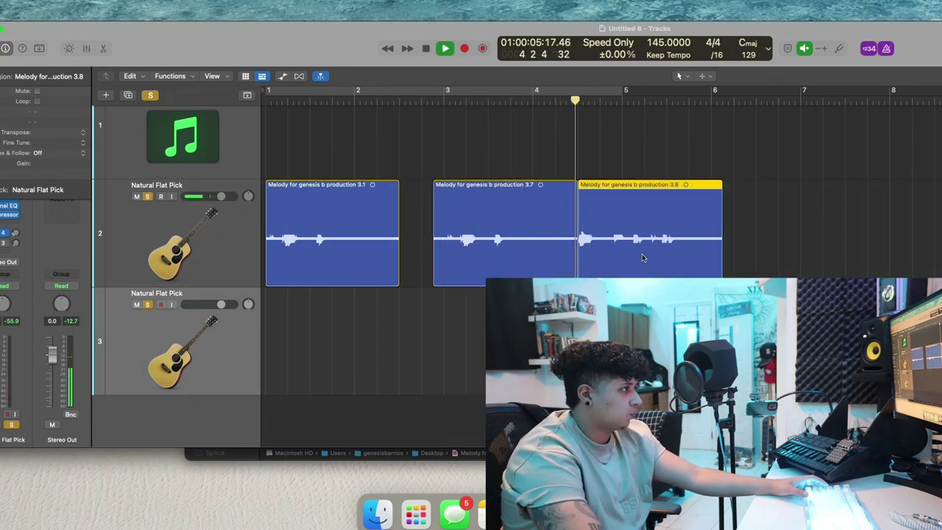
{"action": "key", "text": "space"}
{"action": "left_click_drag", "start_coordinate": [647, 257], "coordinate": [595, 250]}
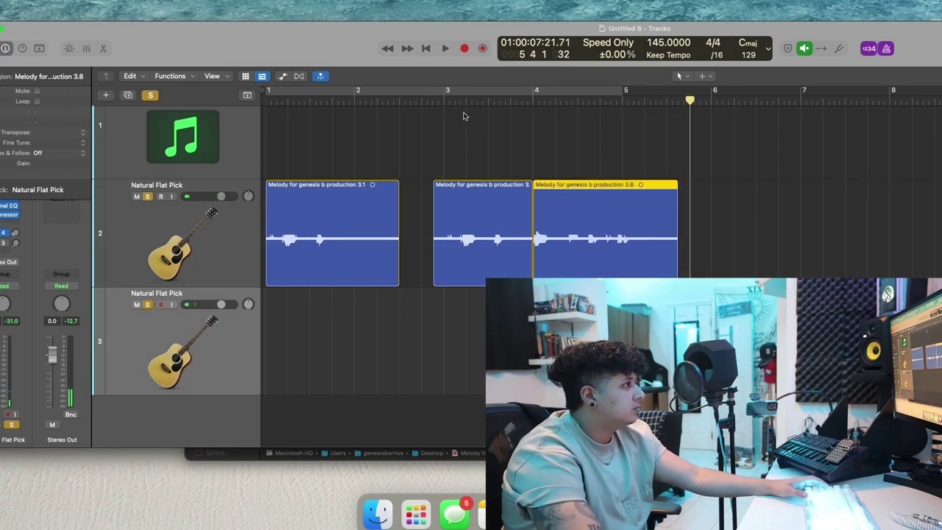
- Audition the second and third chops and shorten the last one to end at bar 5
{"action": "left_click", "coordinate": [438, 99]}
{"action": "key", "text": "space"}
{"action": "left_click", "coordinate": [563, 145]}
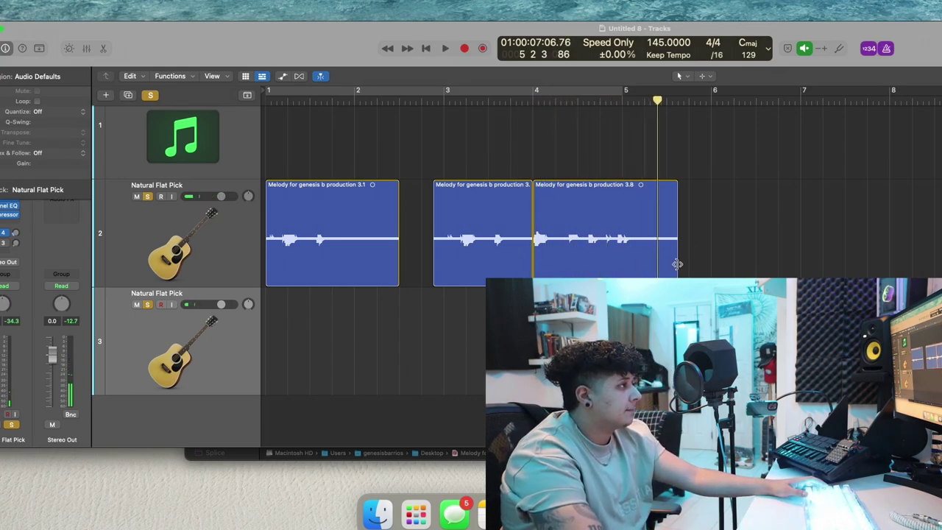
{"action": "left_click_drag", "start_coordinate": [676, 264], "coordinate": [621, 271]}
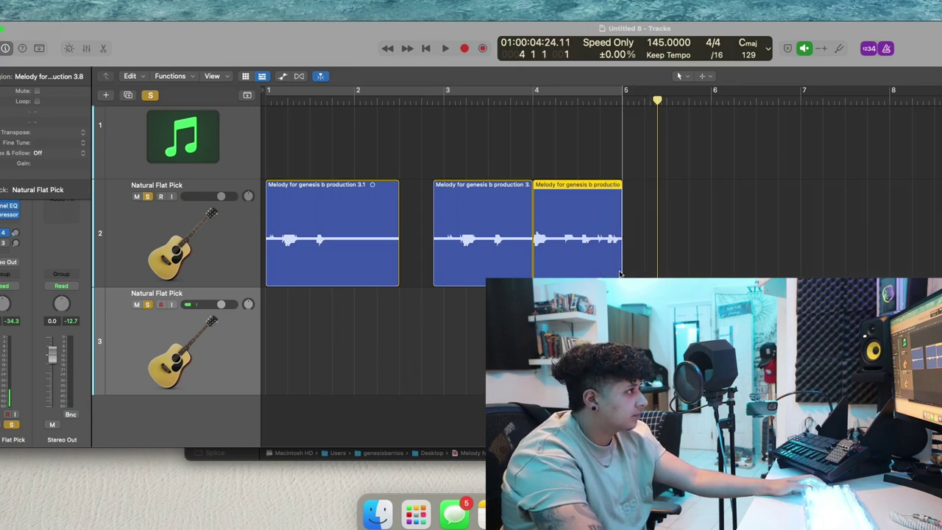
- Play back the arranged chops from bar 2 beat 4 and examine the waveform around bars 4 and 5
{"action": "left_click", "coordinate": [435, 96]}
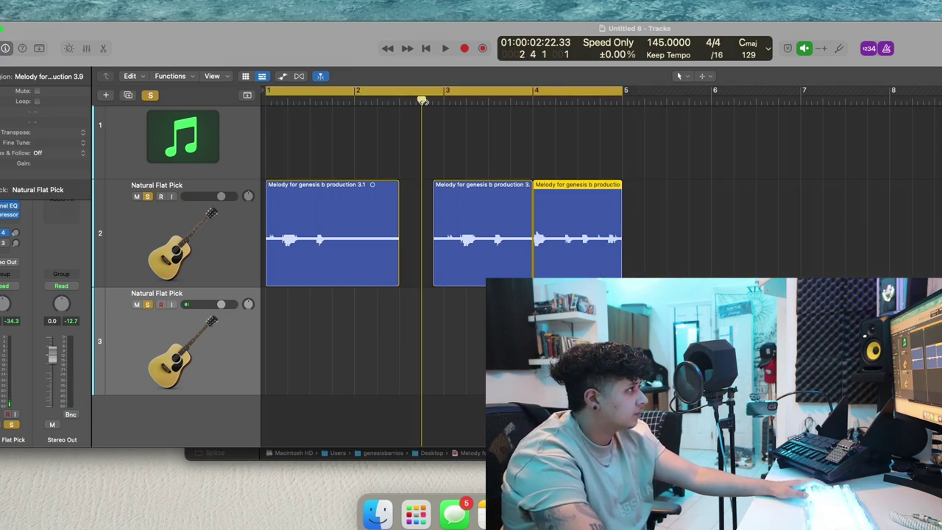
{"action": "key", "text": "space"}
{"action": "left_click", "coordinate": [457, 152]}
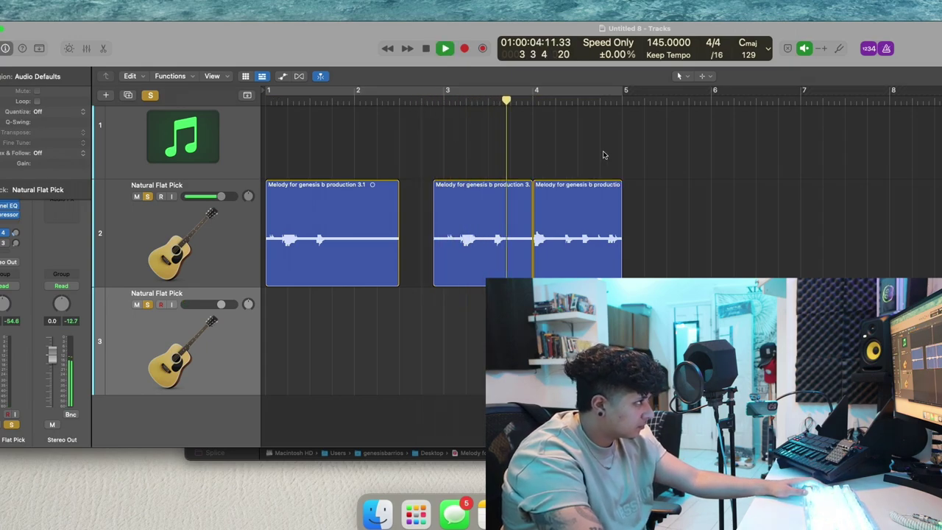
{"action": "scroll", "coordinate": [603, 155], "scroll_direction": "up", "scroll_amount": 7}
{"action": "scroll", "coordinate": [604, 154], "scroll_direction": "down", "scroll_amount": 5}
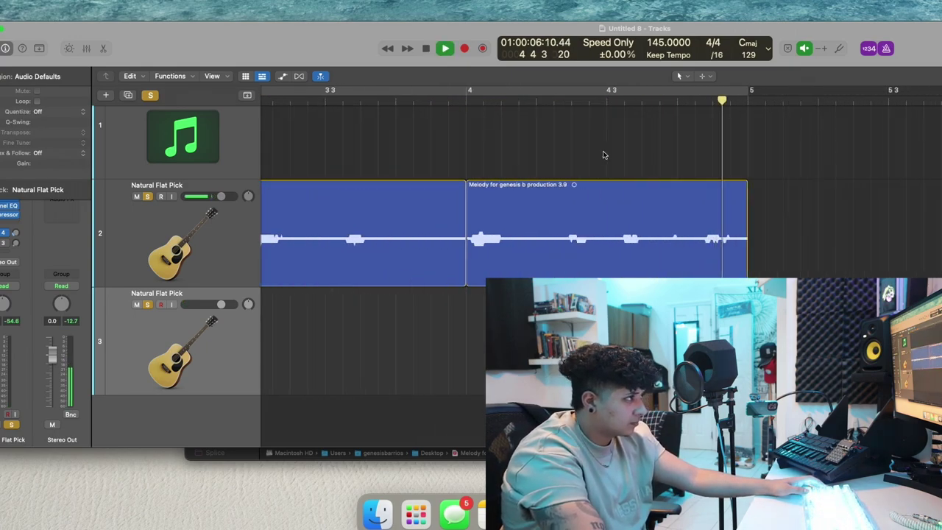
{"action": "left_click", "coordinate": [532, 96]}
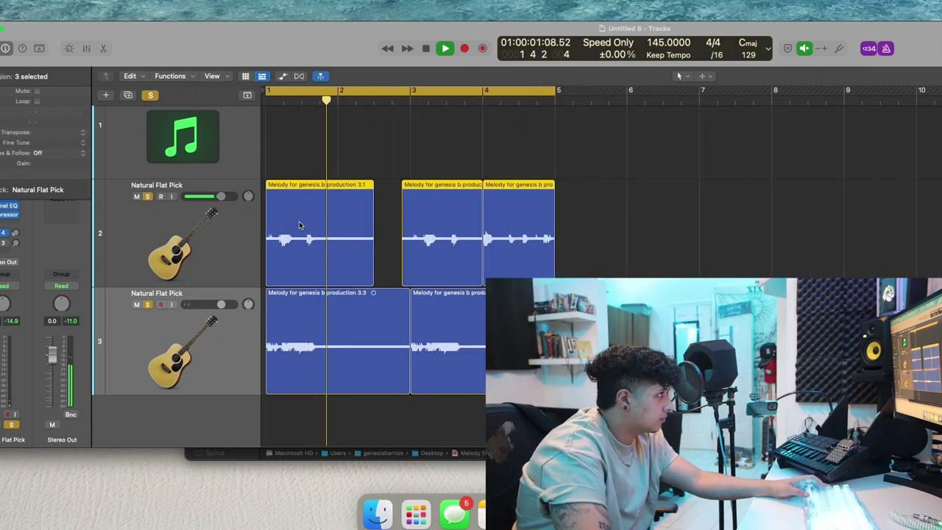
- Move the upper guitar track's three chops to bar 5 and extend the first chop's start slightly before the bar
{"action": "left_click_drag", "start_coordinate": [301, 219], "coordinate": [585, 226]}
{"action": "left_click", "coordinate": [530, 226]}
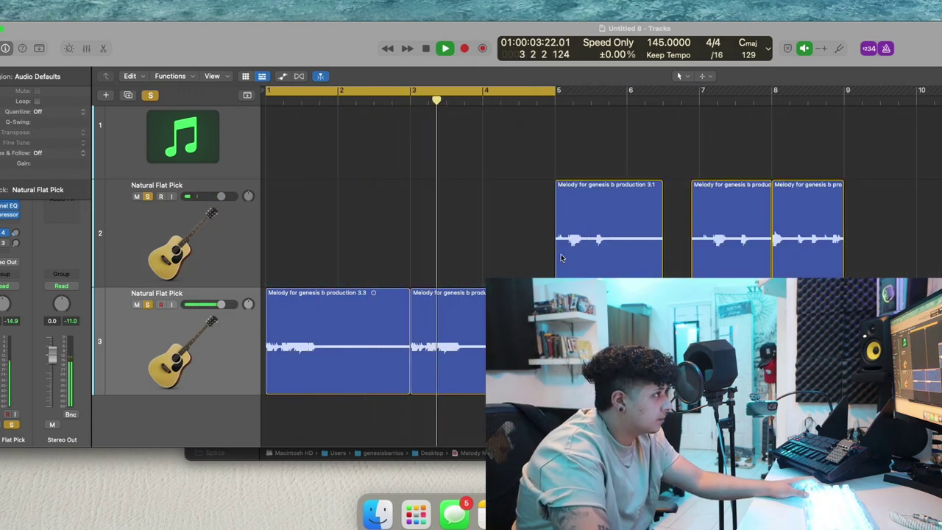
{"action": "left_click", "coordinate": [556, 259]}
{"action": "mouse_move", "coordinate": [556, 259]}
{"action": "left_mouse_down"}
{"action": "mouse_move", "coordinate": [547, 259]}
{"action": "mouse_move", "coordinate": [556, 259]}
{"action": "left_mouse_up"}
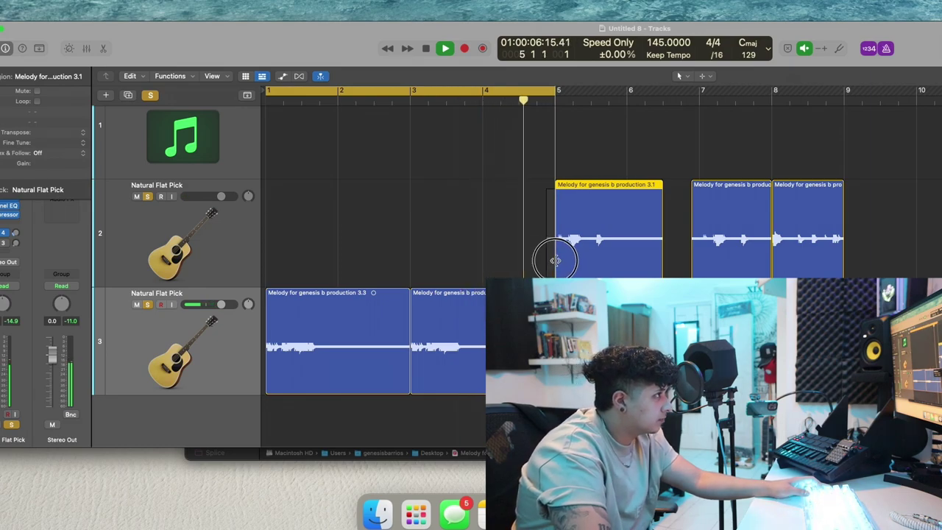
- Copy the upper guitar track's three chops to start at bar 9
{"action": "left_click_drag", "start_coordinate": [495, 209], "coordinate": [818, 255]}
{"action": "mouse_move", "coordinate": [604, 223]}
{"action": "left_mouse_down"}
{"action": "mouse_move", "coordinate": [909, 256]}
{"action": "mouse_move", "coordinate": [898, 258]}
{"action": "left_mouse_up"}
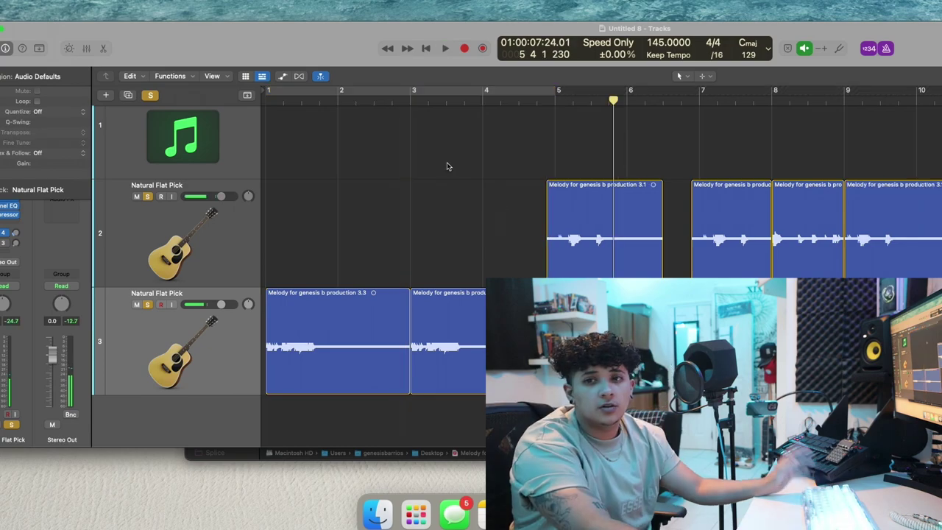
- Review the chop arrangement by selecting the lower guitar track's two chops and the upper guitar track's six chops
{"action": "left_click_drag", "start_coordinate": [352, 264], "coordinate": [447, 341]}
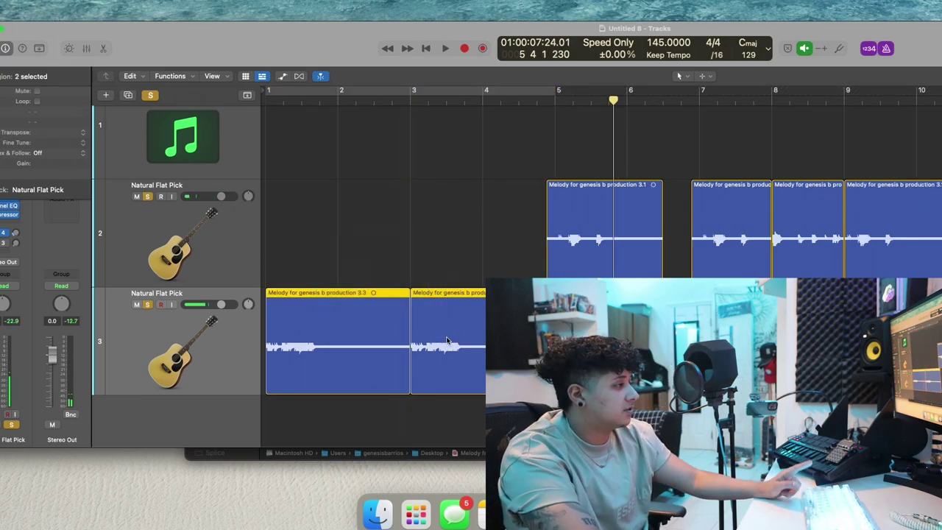
{"action": "left_click", "coordinate": [530, 416]}
{"action": "left_click_drag", "start_coordinate": [530, 416], "coordinate": [341, 348]}
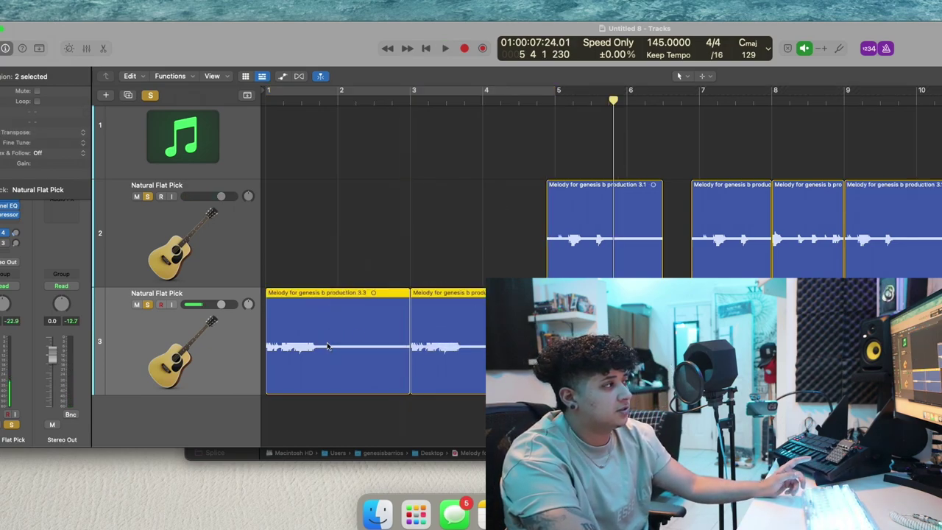
{"action": "left_click_drag", "start_coordinate": [494, 222], "coordinate": [920, 265]}
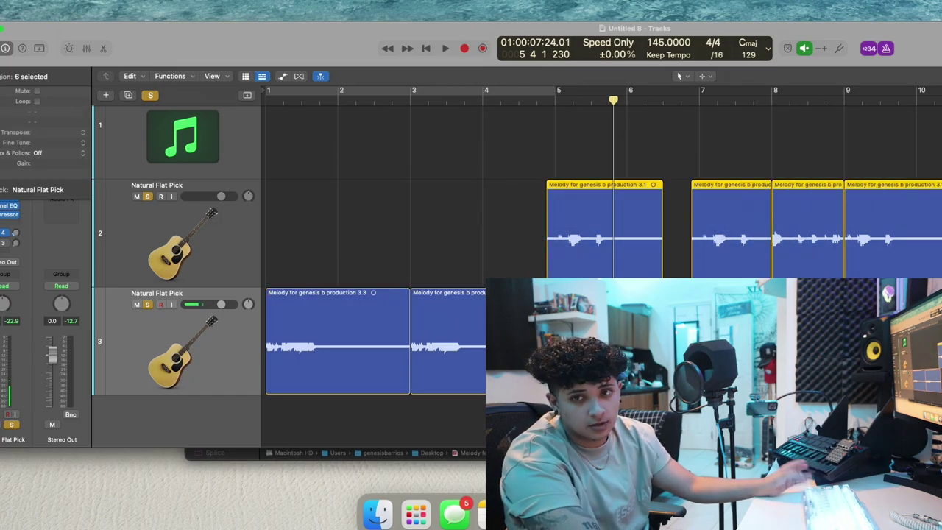
{"action": "left_click", "coordinate": [582, 339]}
{"action": "scroll", "coordinate": [580, 267], "scroll_direction": "down", "scroll_amount": 5}
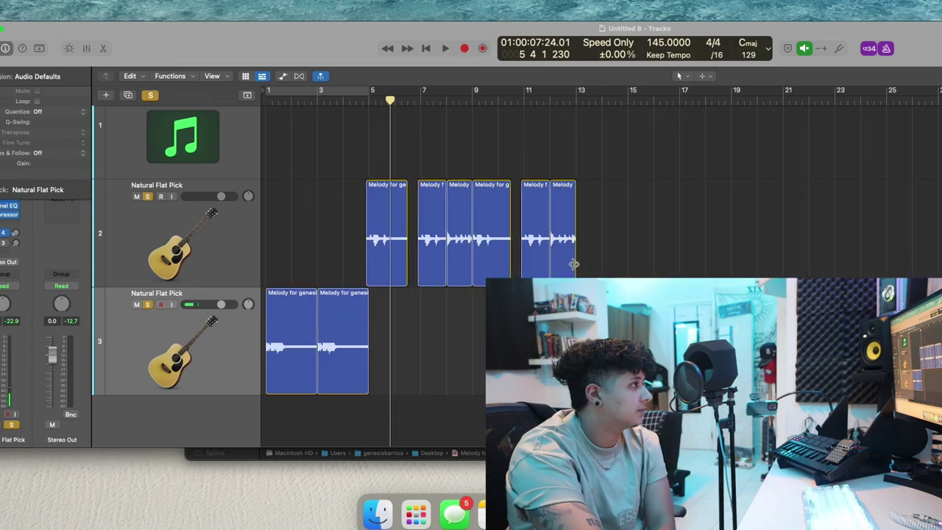
- Solo the upper guitar track and set the note value of the Bus 3 Echo to 1/2
{"action": "left_click", "coordinate": [148, 198]}
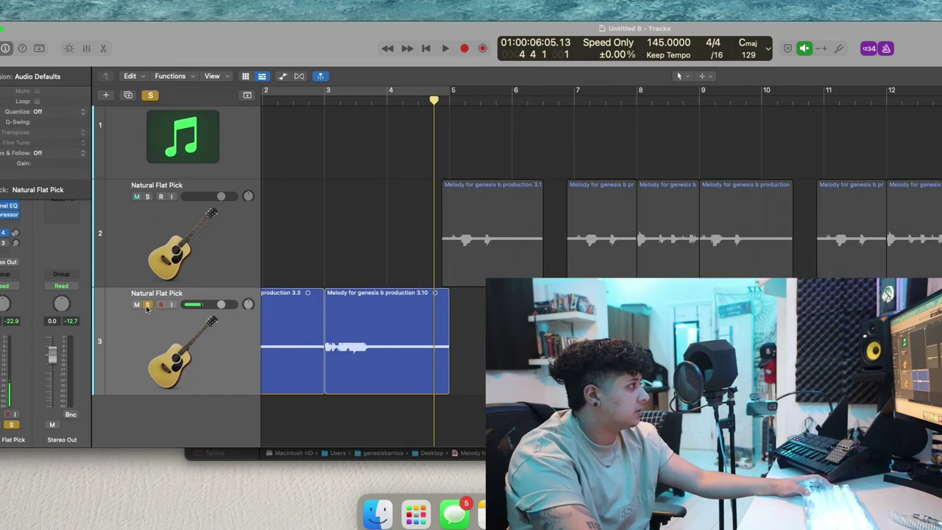
{"action": "left_click", "coordinate": [148, 305]}
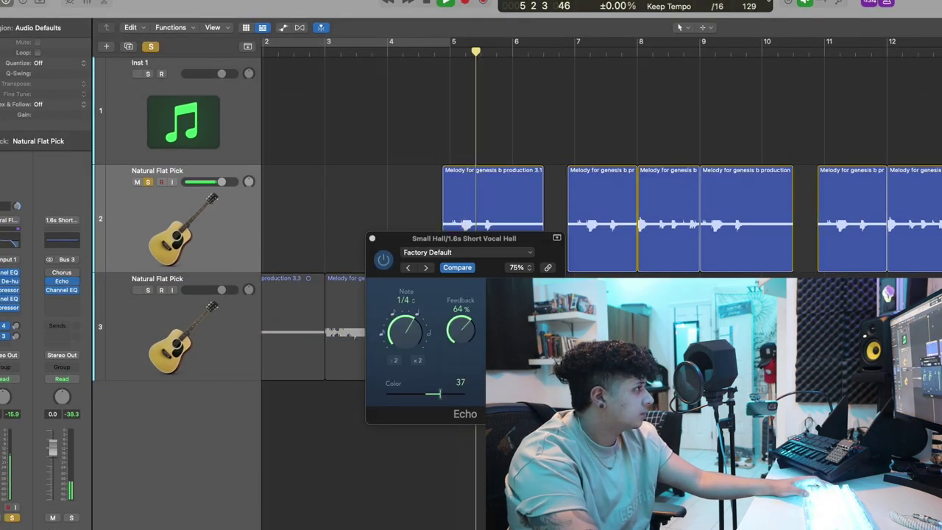
{"action": "left_click_drag", "start_coordinate": [413, 292], "coordinate": [413, 309]}
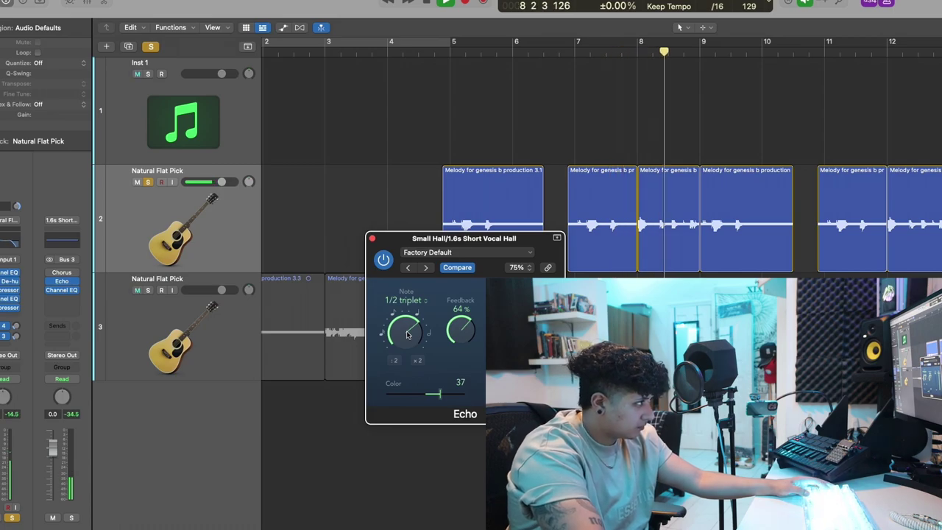
{"action": "left_click_drag", "start_coordinate": [407, 329], "coordinate": [410, 302]}
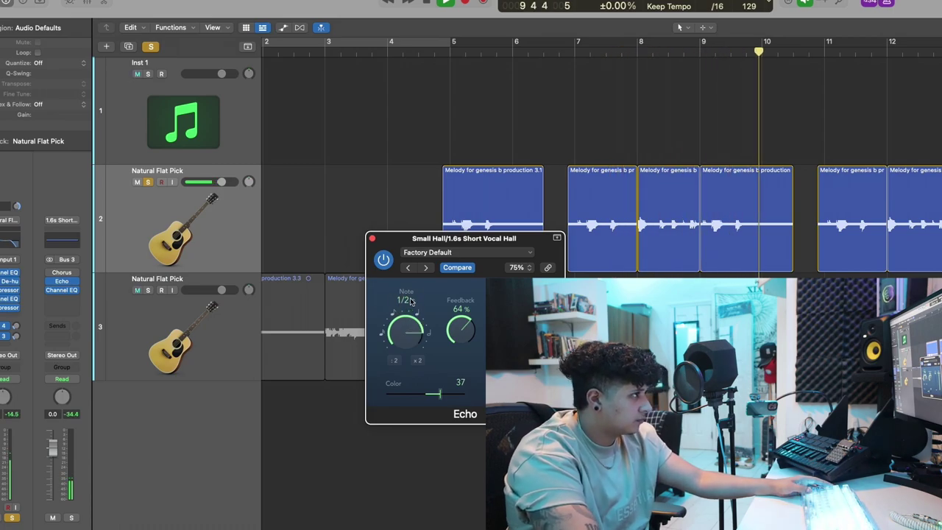
{"action": "left_click", "coordinate": [373, 237]}
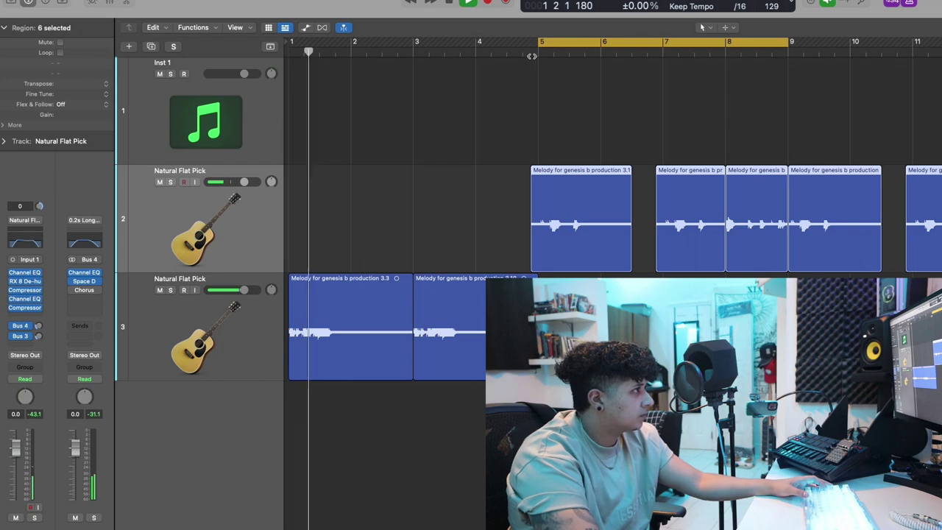
- Insert a Pedalboard plug-in after the last Compressor on the upper guitar track
{"action": "left_click", "coordinate": [28, 318]}
{"action": "mouse_move", "coordinate": [44, 417]}
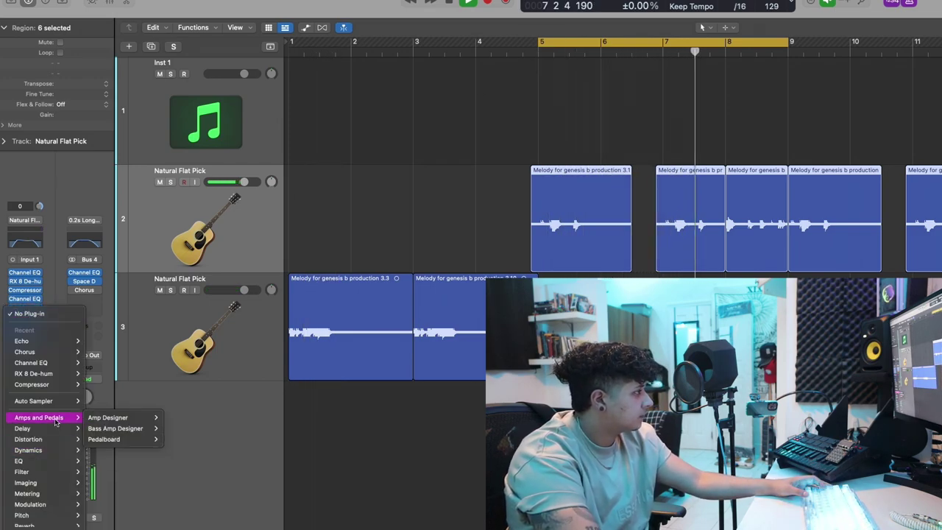
{"action": "mouse_move", "coordinate": [131, 442]}
{"action": "left_click", "coordinate": [185, 449]}
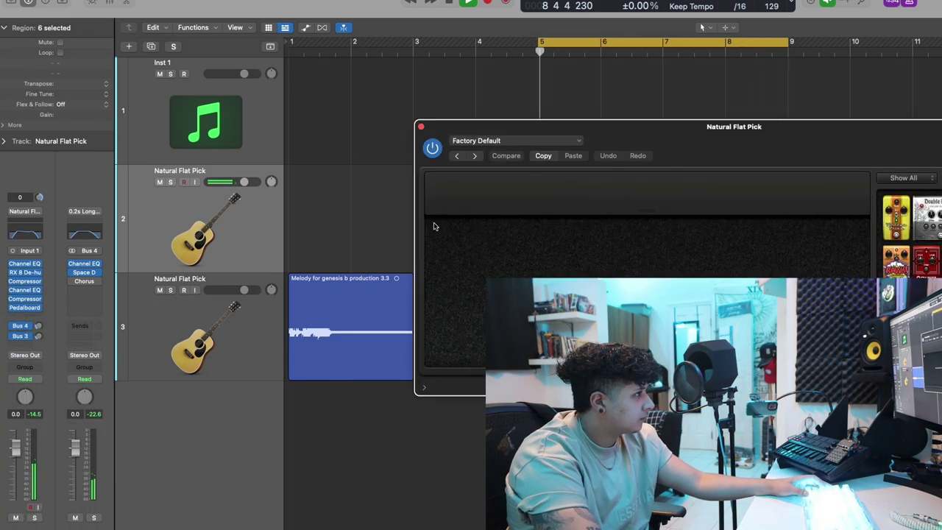
- Add the yellow happy face fuzz pedal with its volume at about -4.6 dB, followed by the sky-patterned Rate and Depth pedal
{"action": "left_click_drag", "start_coordinate": [897, 220], "coordinate": [521, 267]}
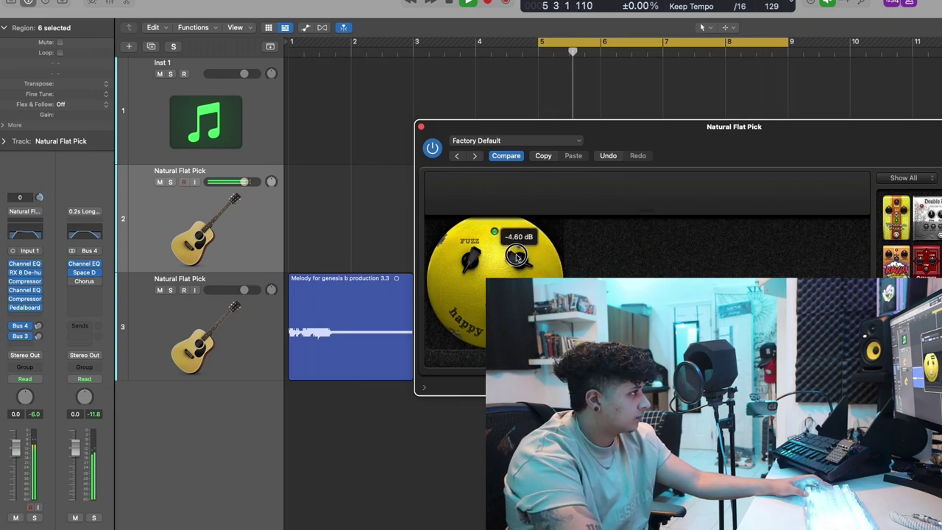
{"action": "left_click_drag", "start_coordinate": [517, 265], "coordinate": [515, 267]}
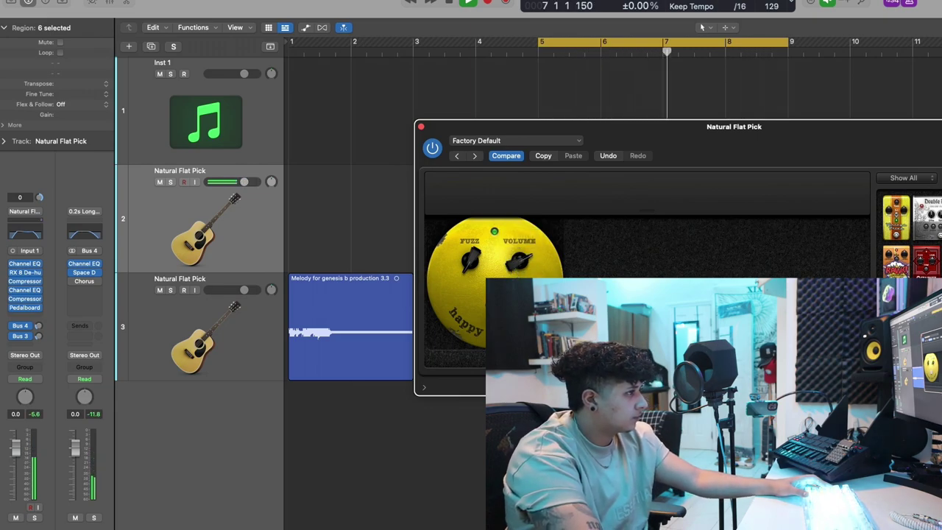
{"action": "scroll", "coordinate": [913, 317], "scroll_direction": "down", "scroll_amount": 3}
{"action": "left_click_drag", "start_coordinate": [913, 324], "coordinate": [610, 302]}
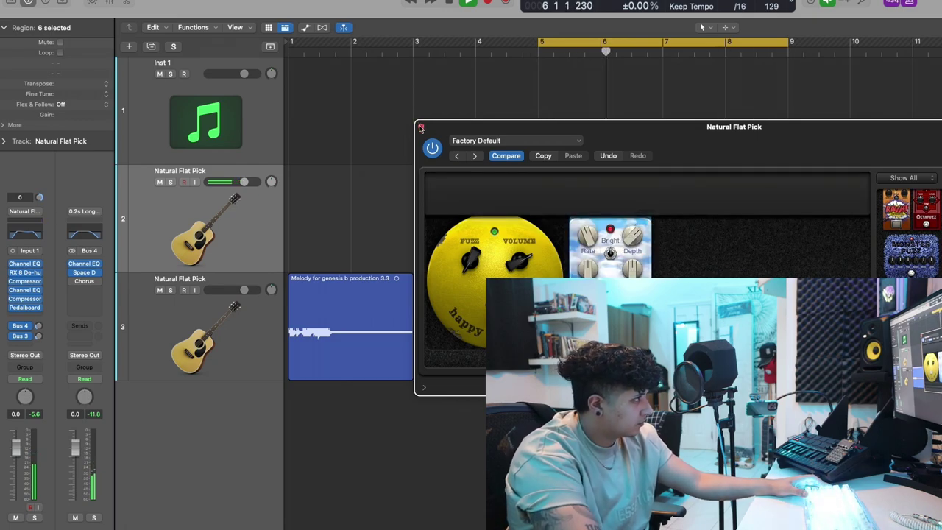
- Copy the Pedalboard to the second guitar track's channel in the mixer and check the upper guitar's pedals
{"action": "key", "text": "v"}
{"action": "key", "text": "x"}
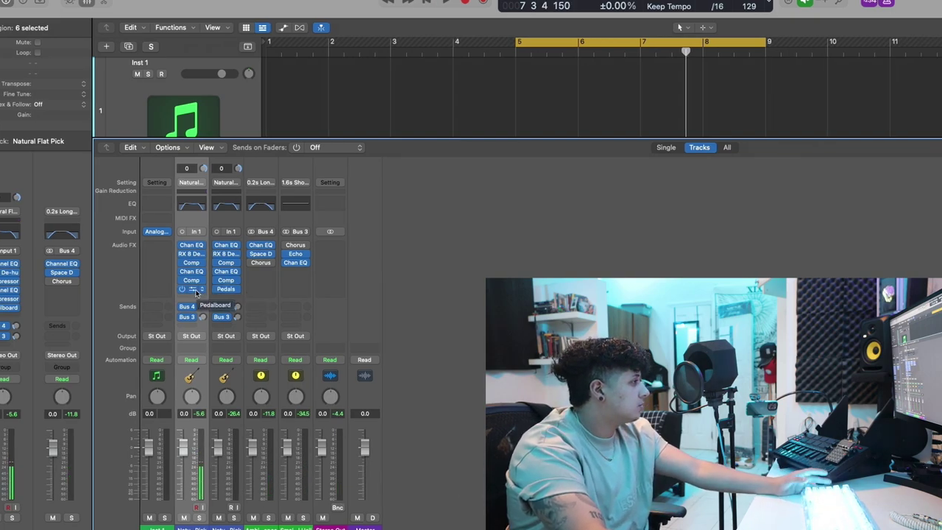
{"action": "left_click", "coordinate": [193, 289]}
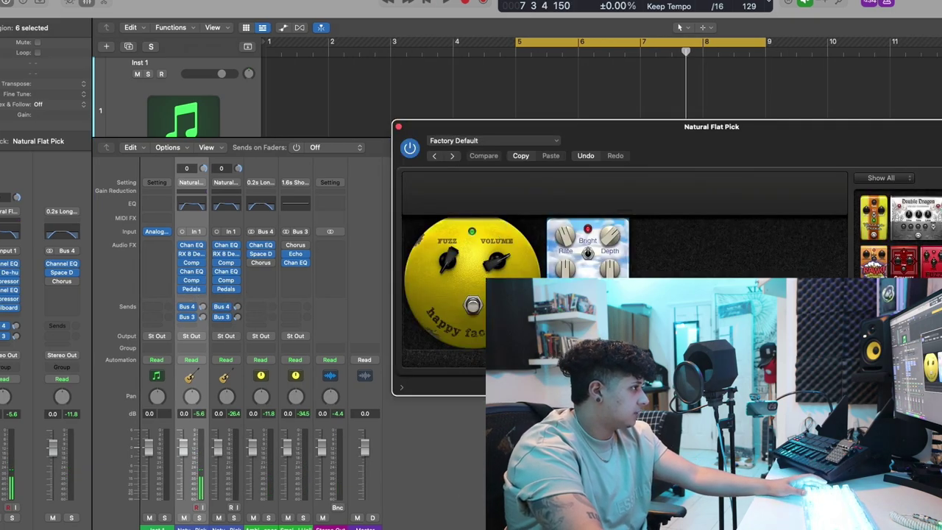
{"action": "left_click", "coordinate": [398, 126]}
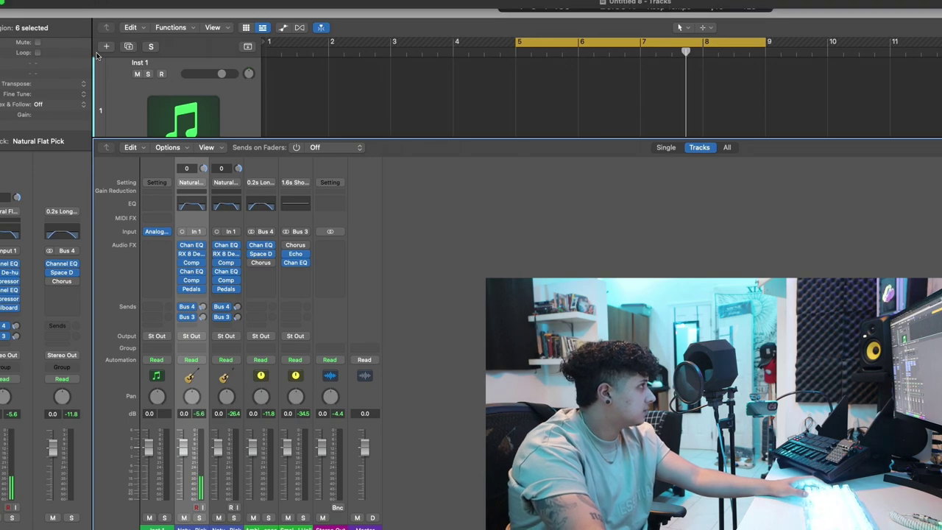
- Create a new software instrument track using Sampler (Multi-Sample)
{"action": "left_click", "coordinate": [87, 7]}
{"action": "left_click", "coordinate": [493, 126]}
{"action": "key", "text": "space"}
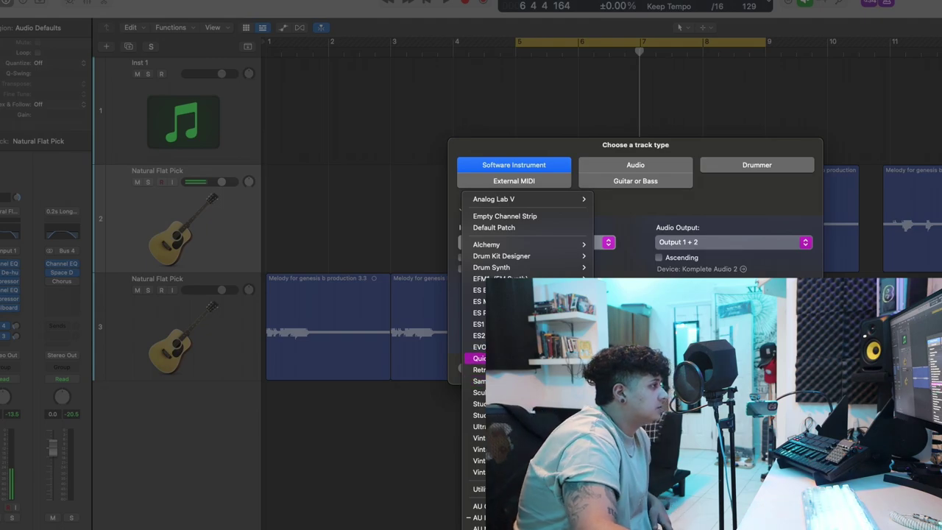
{"action": "left_click", "coordinate": [524, 381]}
{"action": "key", "text": "Return"}
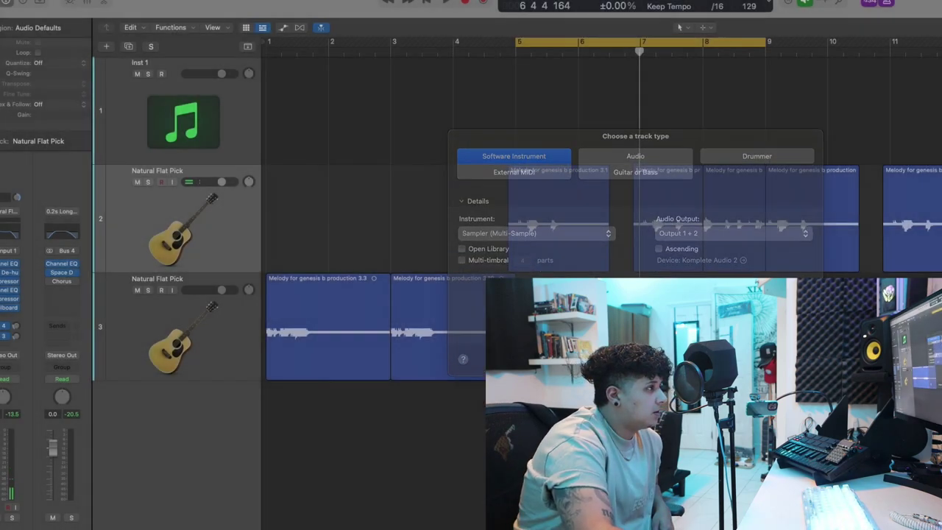
- Load the Ocean Drill preset from the my samples folder into the new track's Sampler
{"action": "left_click", "coordinate": [504, 142]}
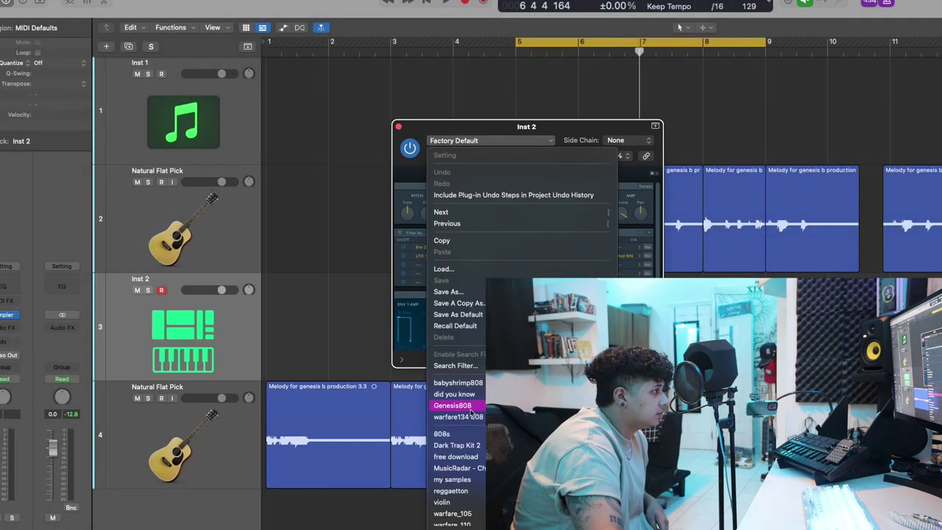
{"action": "scroll", "coordinate": [471, 412], "scroll_direction": "down", "scroll_amount": 2}
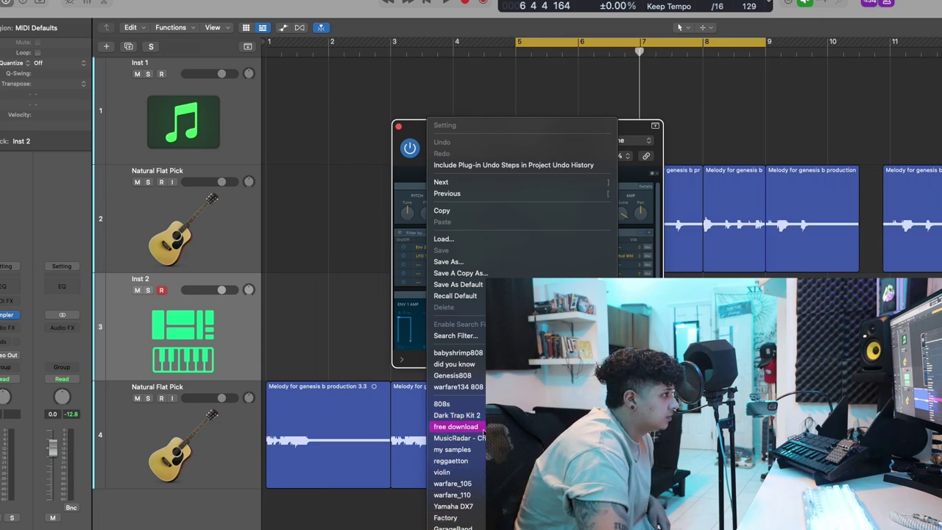
{"action": "mouse_move", "coordinate": [453, 449]}
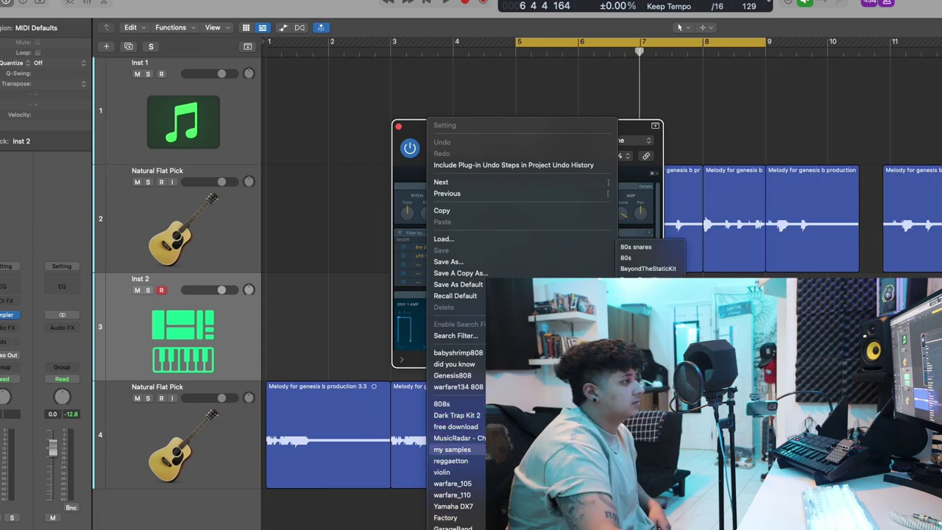
{"action": "left_click", "coordinate": [648, 419]}
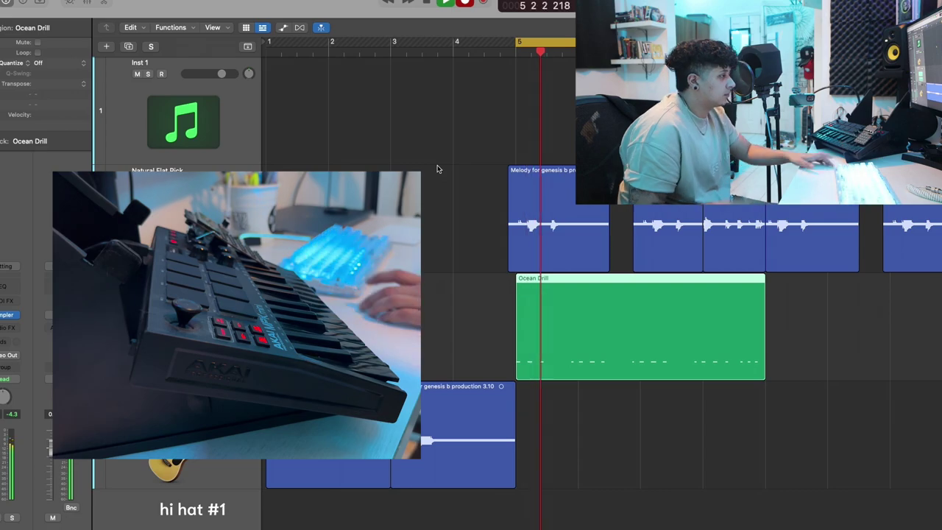
- End the hi-hat recording, review its notes in the Piano Roll, and play the loop back from bar 5
{"action": "key", "text": "space"}
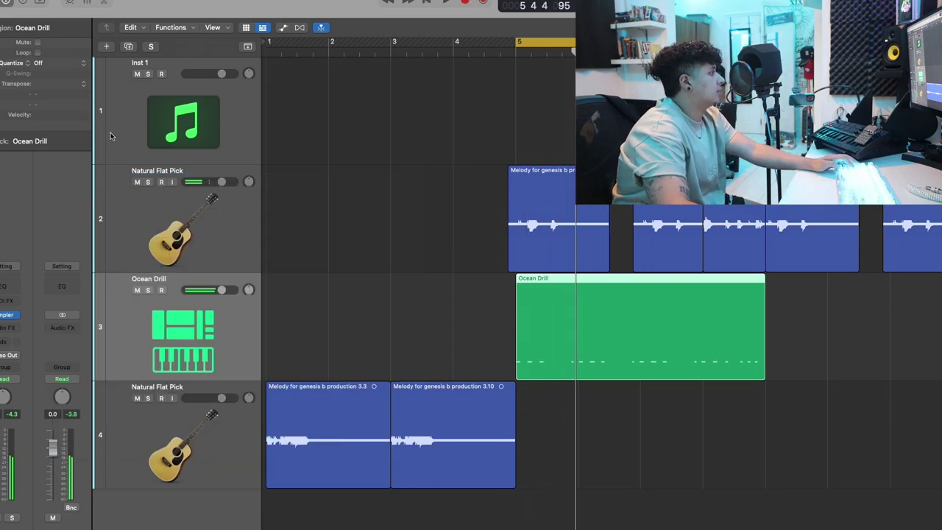
{"action": "key", "text": "p"}
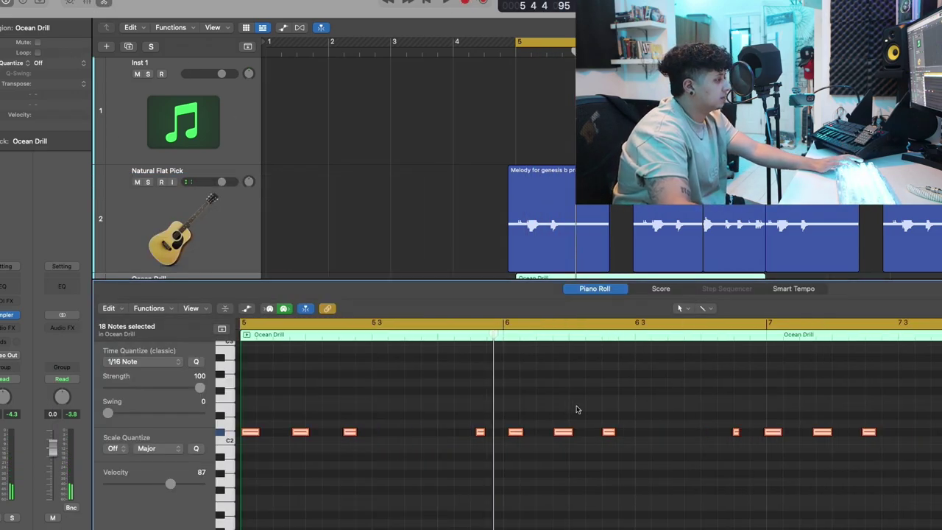
{"action": "key", "text": "p"}
{"action": "key", "text": "space"}
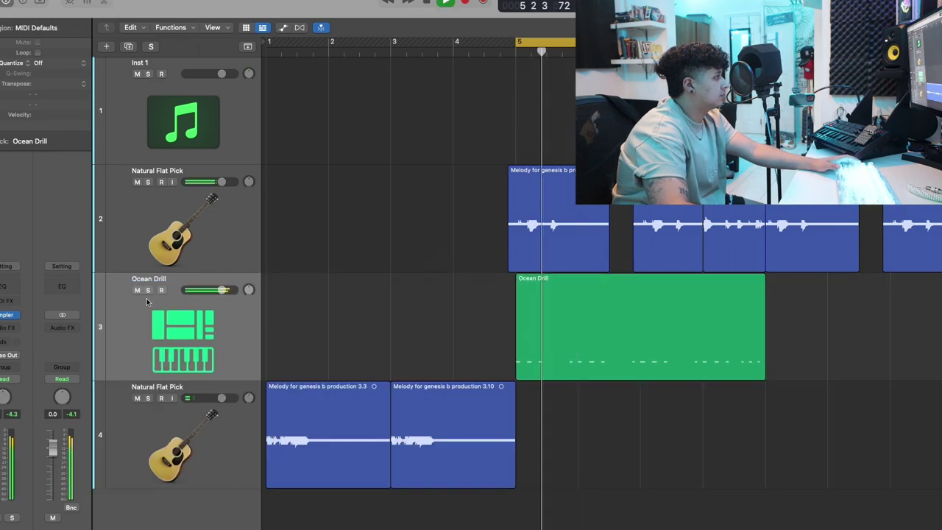
- Insert a Chorus effect after the Sampler on the Ocean Drill hi-hat track
{"action": "left_click", "coordinate": [8, 331]}
{"action": "left_click", "coordinate": [35, 318]}
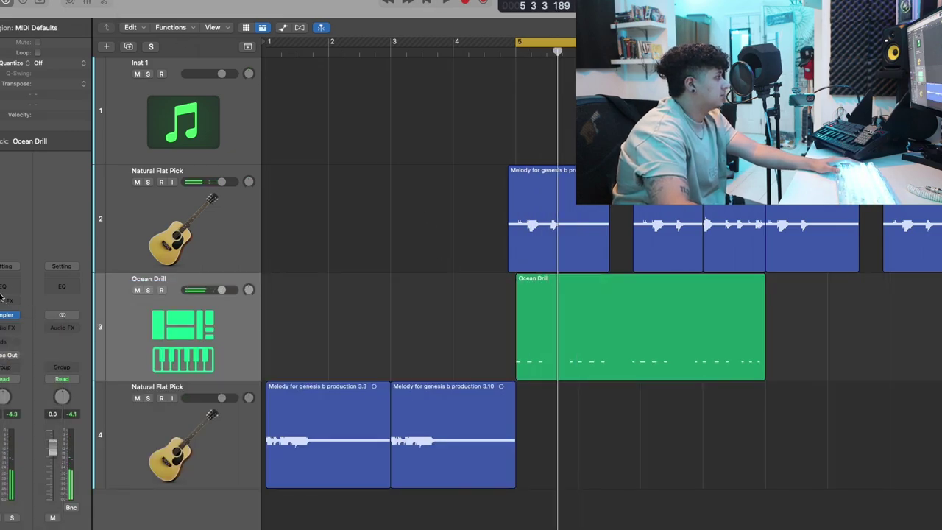
{"action": "left_click", "coordinate": [2, 287]}
{"action": "left_click", "coordinate": [399, 127]}
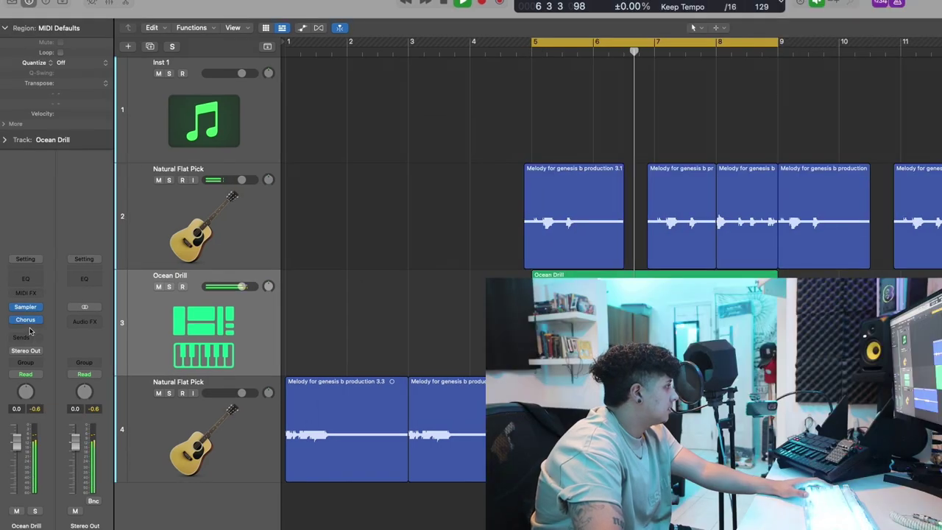
- Insert a Sample Delay after the Chorus on the hi-hat track and set its left delay to about 2.5 ms
{"action": "left_click", "coordinate": [28, 328]}
{"action": "mouse_move", "coordinate": [78, 357]}
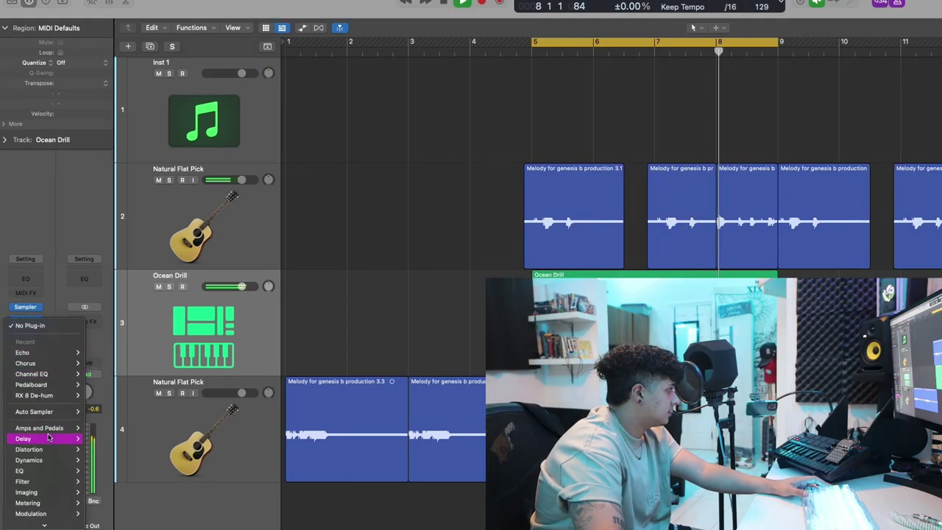
{"action": "mouse_move", "coordinate": [66, 438]}
{"action": "mouse_move", "coordinate": [117, 461]}
{"action": "left_click", "coordinate": [160, 461]}
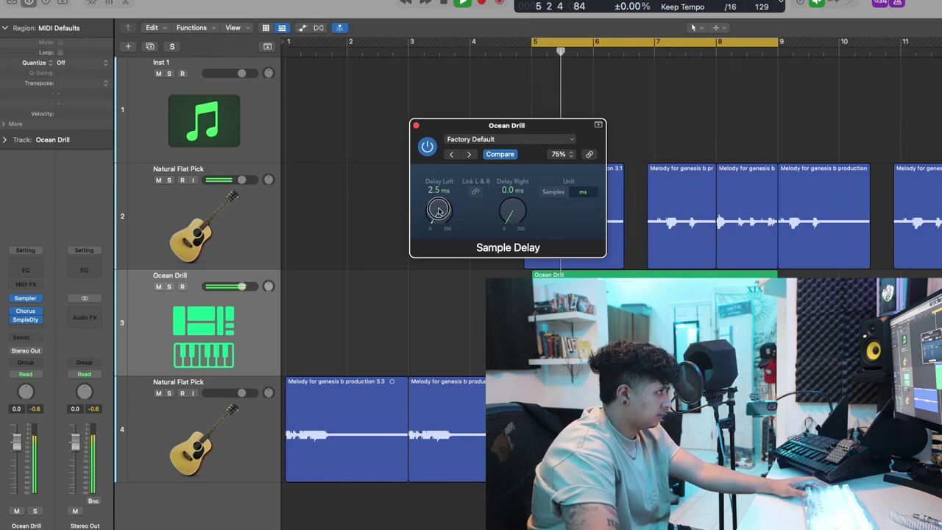
{"action": "left_click", "coordinate": [416, 125]}
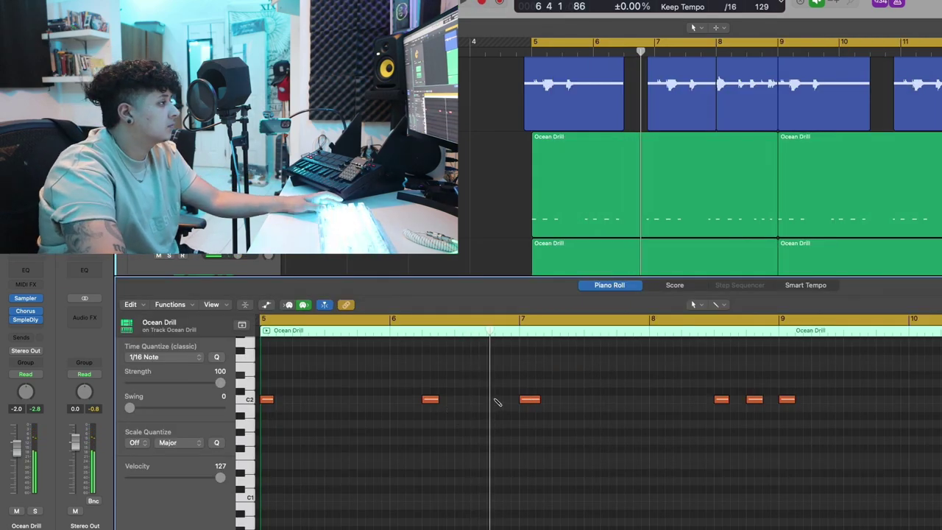
- Try an extra C2 note on beat 4 of bar 6, then undo back to a single note on beat 3 of that bar
{"action": "left_click", "coordinate": [497, 400]}
{"action": "key", "text": "space"}
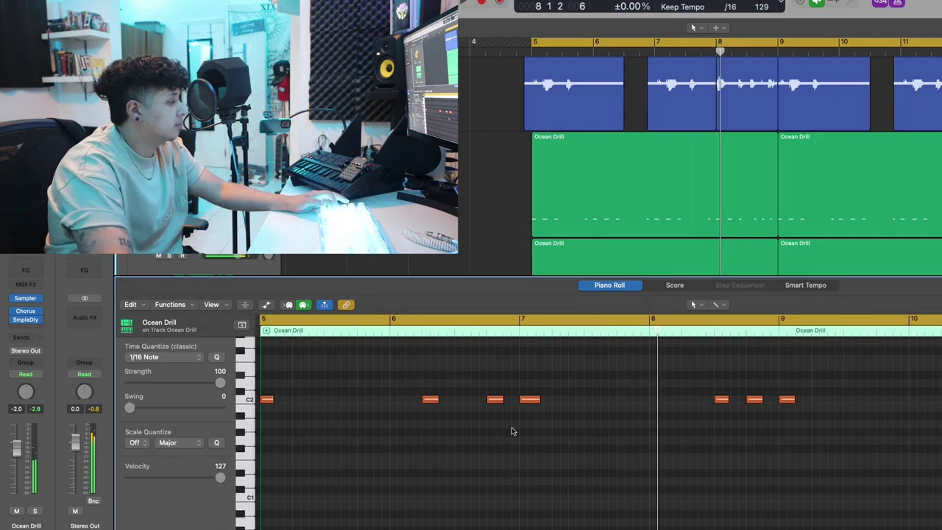
{"action": "key", "text": "super+z"}
{"action": "key", "text": "space"}
{"action": "left_click", "coordinate": [514, 432]}
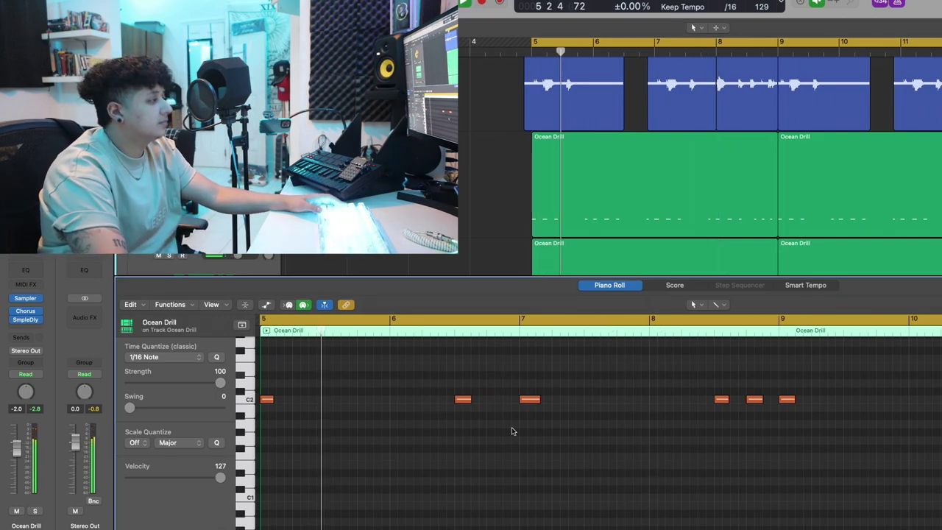
- Close the note editor and duplicate the Ocean Drill instrument on track 5 as a new empty track below it
{"action": "key", "text": "e"}
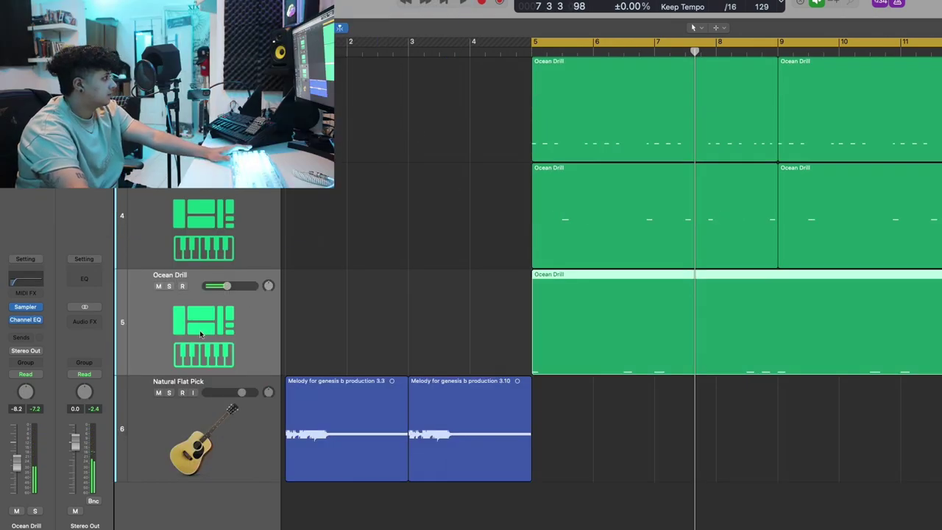
{"action": "key", "text": "super+d"}
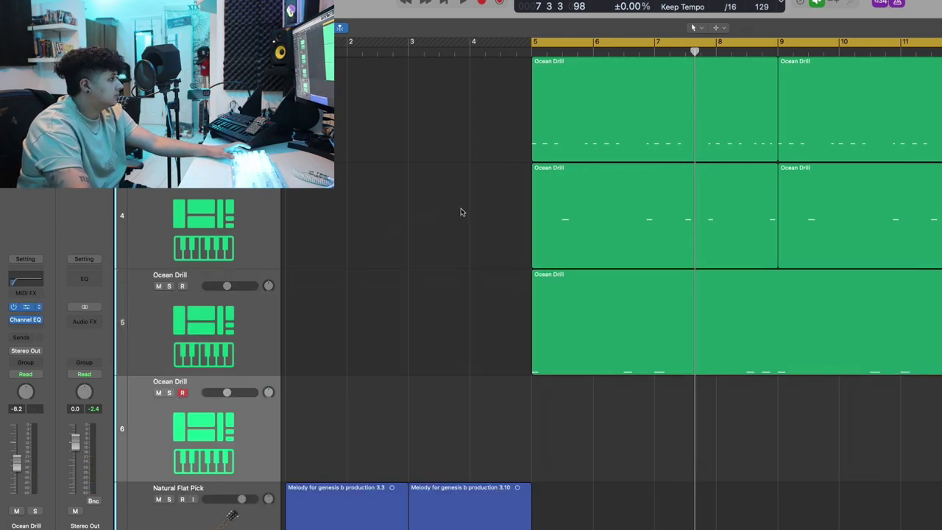
- Load the Ocean 808 (19) Drill Essentials preset into the new track's Sampler and record an 808 line from bar 5
{"action": "left_click", "coordinate": [535, 140]}
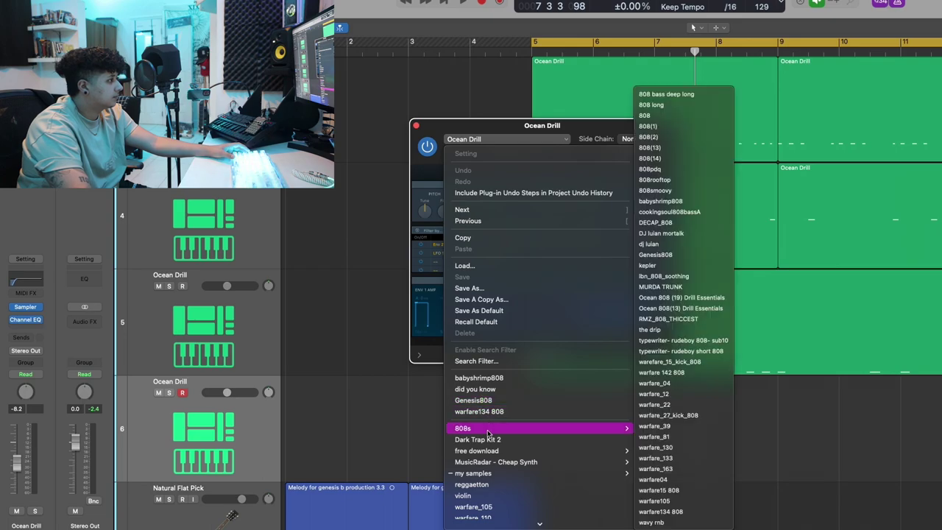
{"action": "mouse_move", "coordinate": [489, 477]}
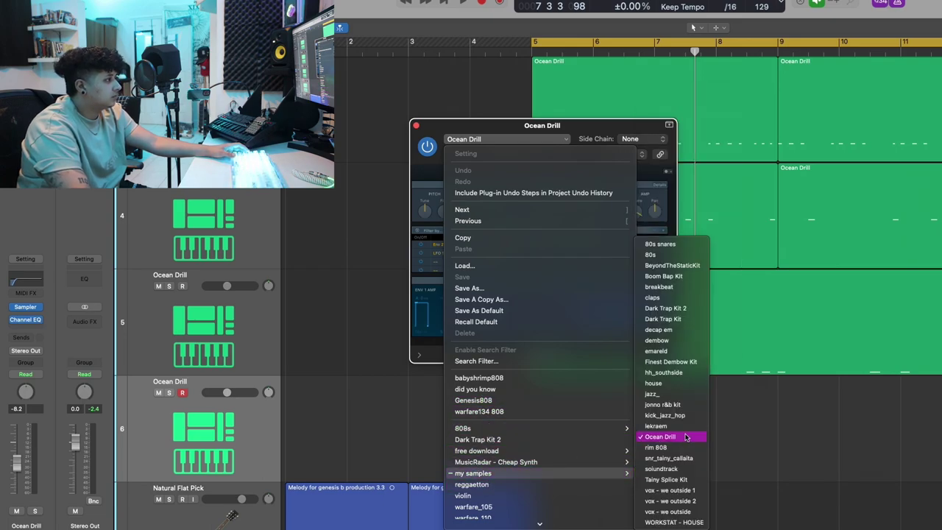
{"action": "mouse_move", "coordinate": [528, 428]}
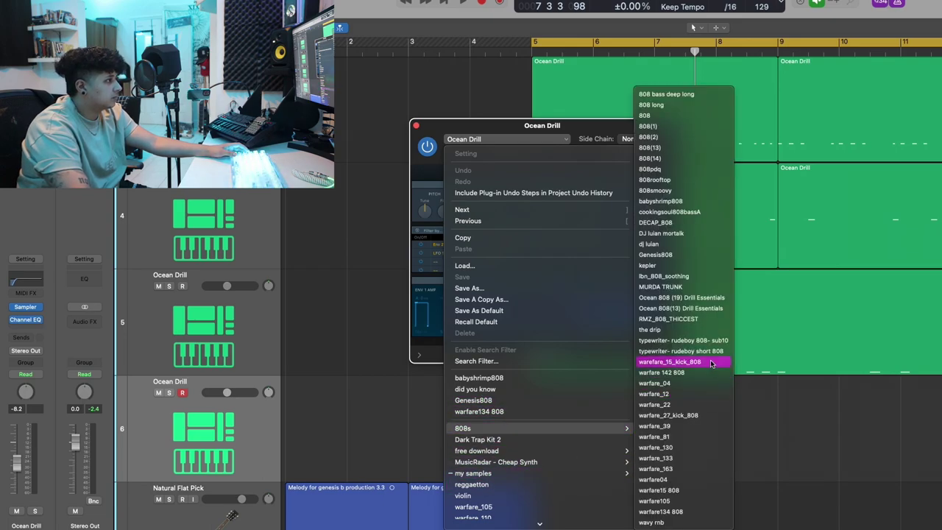
{"action": "left_click", "coordinate": [711, 298]}
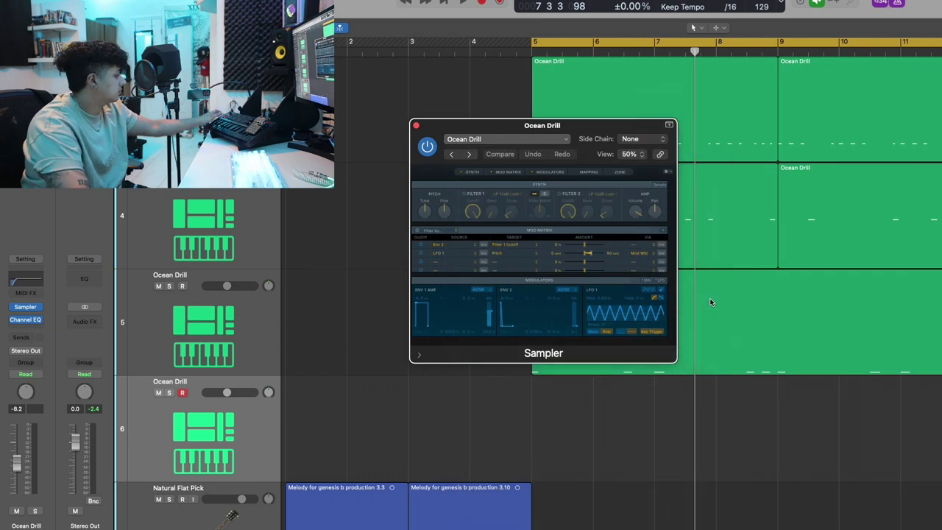
{"action": "key", "text": "space"}
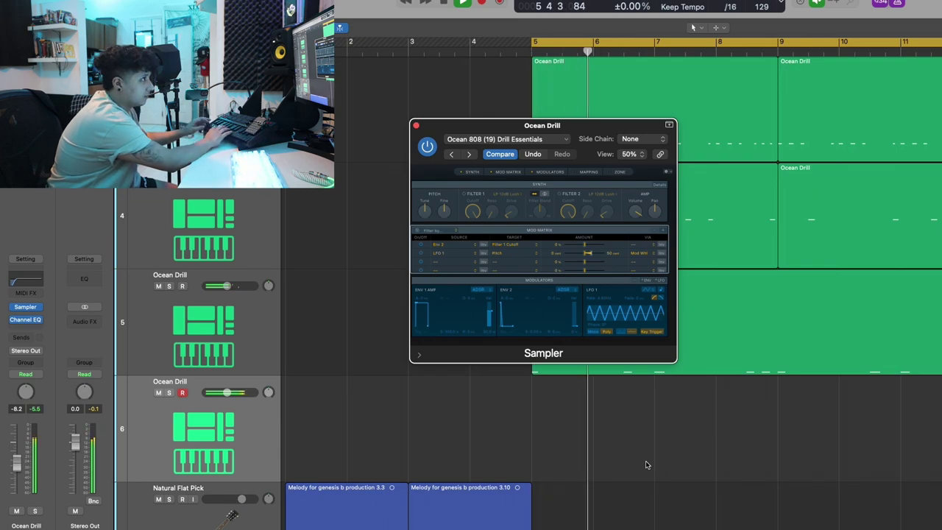
{"action": "key", "text": "r"}
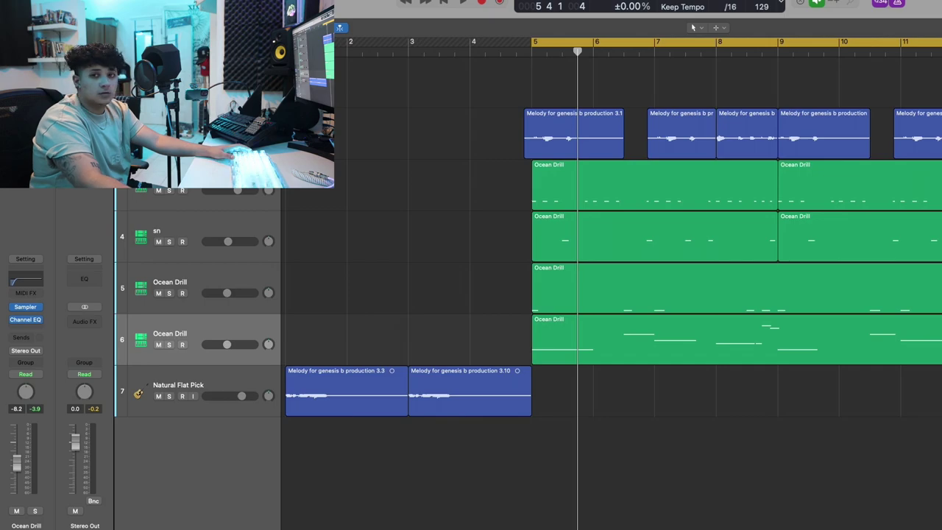
- Replace the Analog Lab V instrument on the Inst 1 track with Alchemy
{"action": "left_click", "coordinate": [177, 82]}
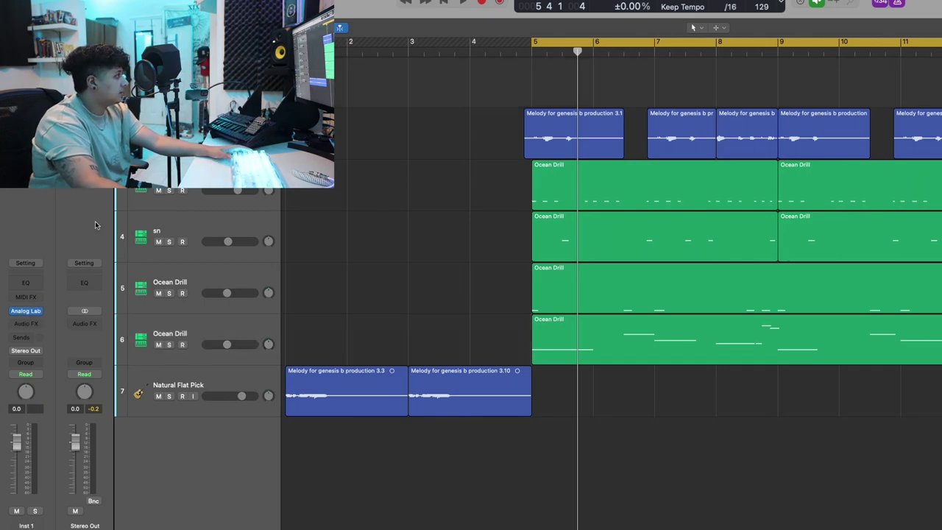
{"action": "left_click", "coordinate": [26, 312]}
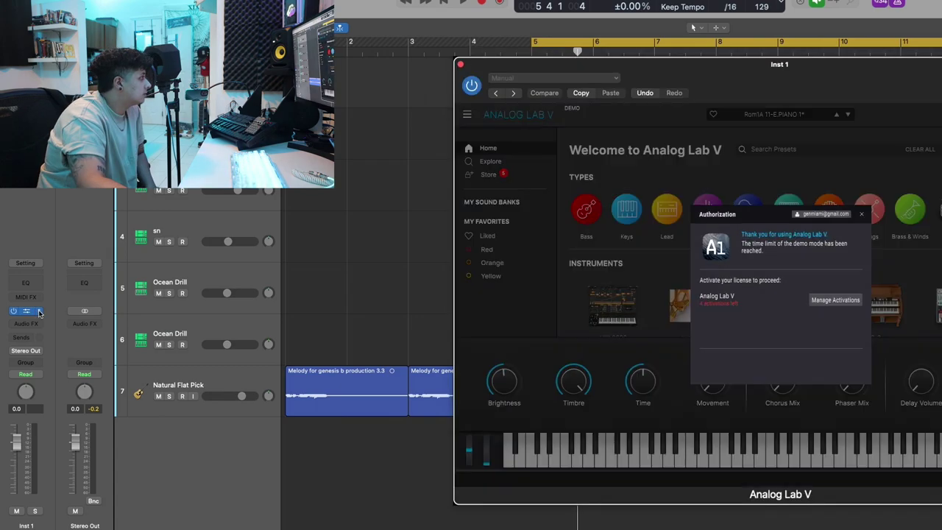
{"action": "left_click", "coordinate": [37, 310]}
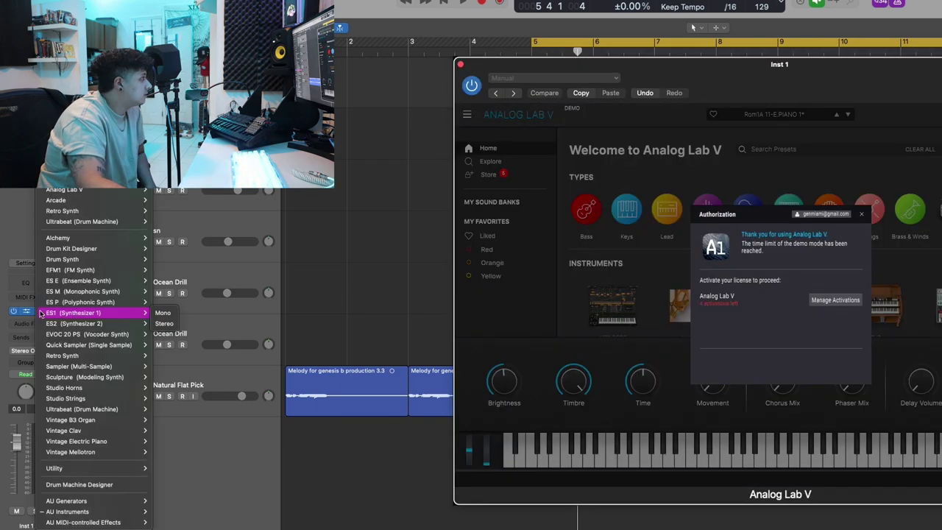
{"action": "mouse_move", "coordinate": [120, 240]}
{"action": "left_click", "coordinate": [166, 238]}
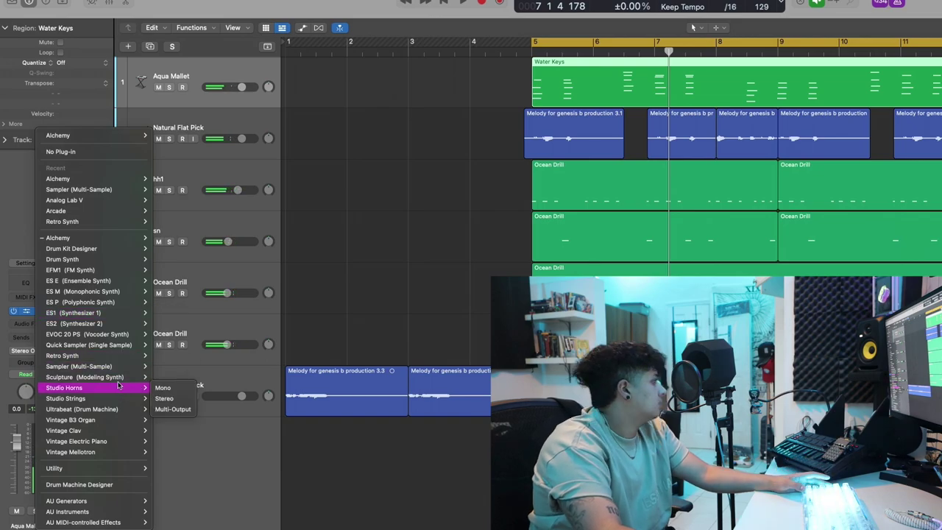
- Replace Alchemy on the Water Keys track with a stereo Sampler and load the Steinway Piano 2 preset
{"action": "mouse_move", "coordinate": [103, 366]}
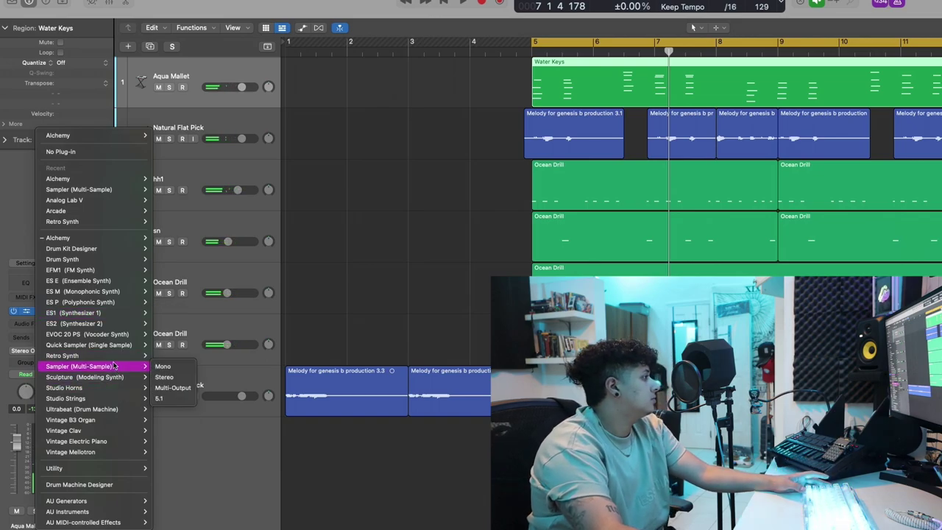
{"action": "left_click", "coordinate": [176, 379]}
{"action": "left_click", "coordinate": [520, 140]}
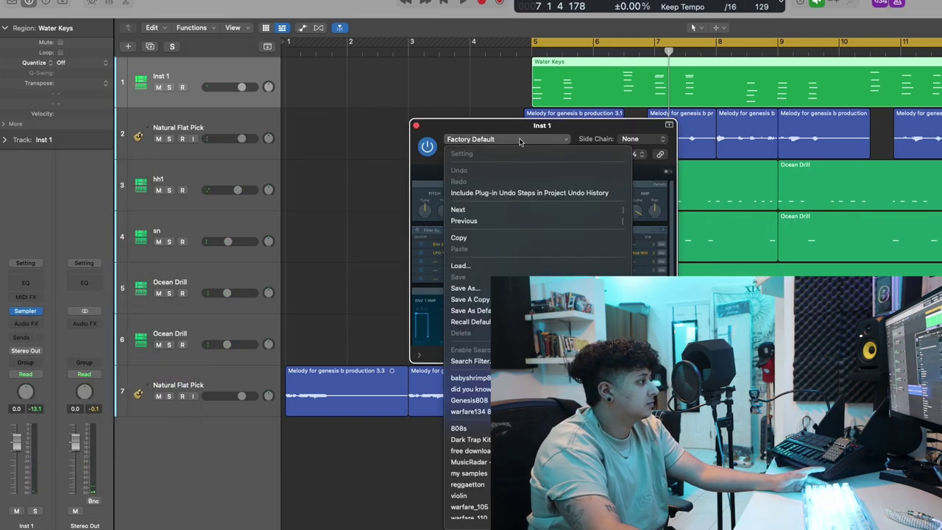
{"action": "scroll", "coordinate": [490, 440], "scroll_direction": "down", "scroll_amount": 3}
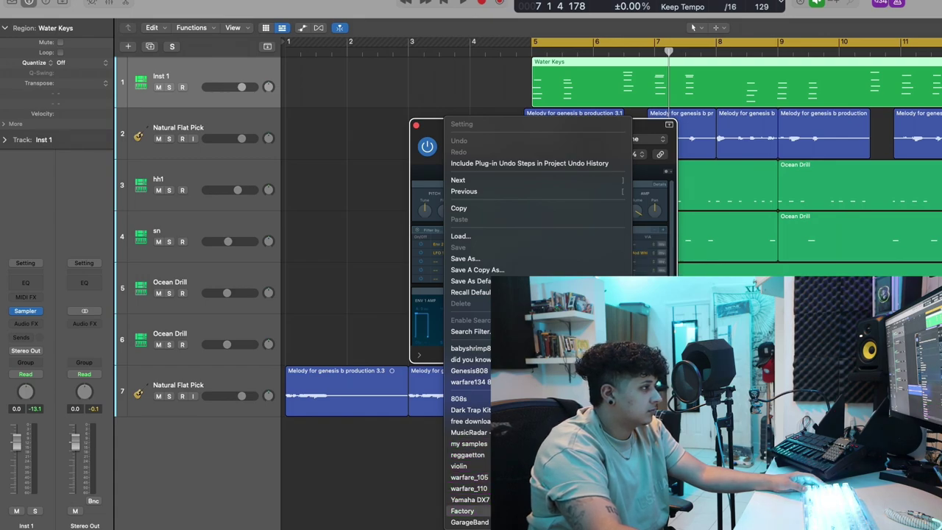
{"action": "left_click", "coordinate": [736, 501]}
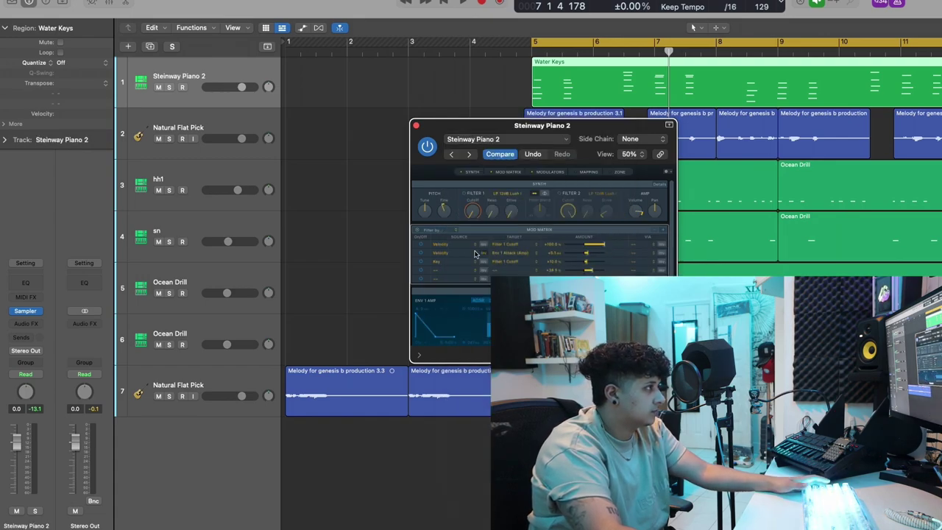
- Solo the piano track during playback and add Compressor, Wider and Little Radiator effects, setting Wider to about 58%
{"action": "key", "text": "space"}
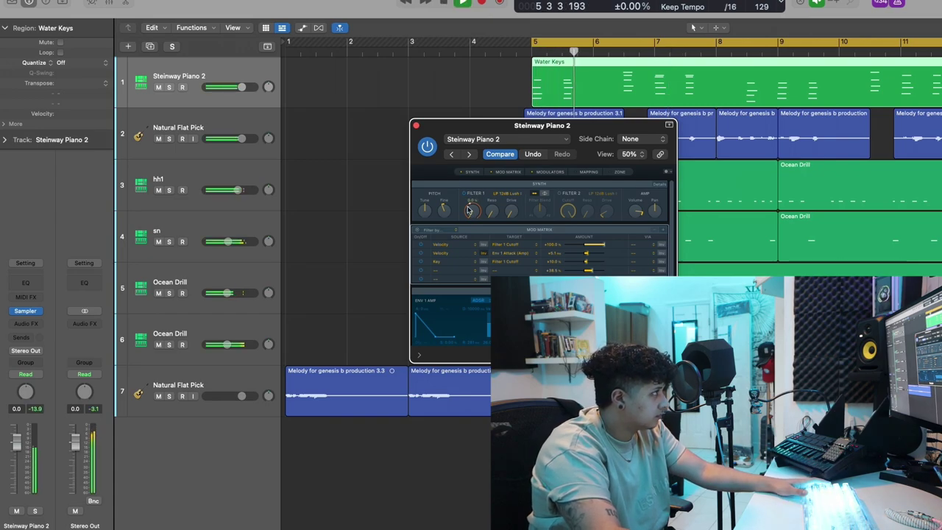
{"action": "key", "text": "s"}
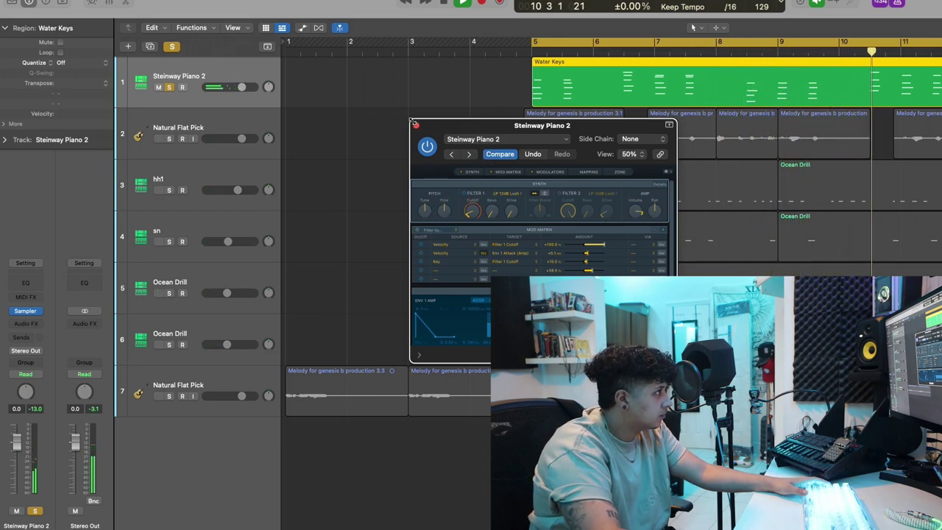
{"action": "left_click", "coordinate": [26, 311]}
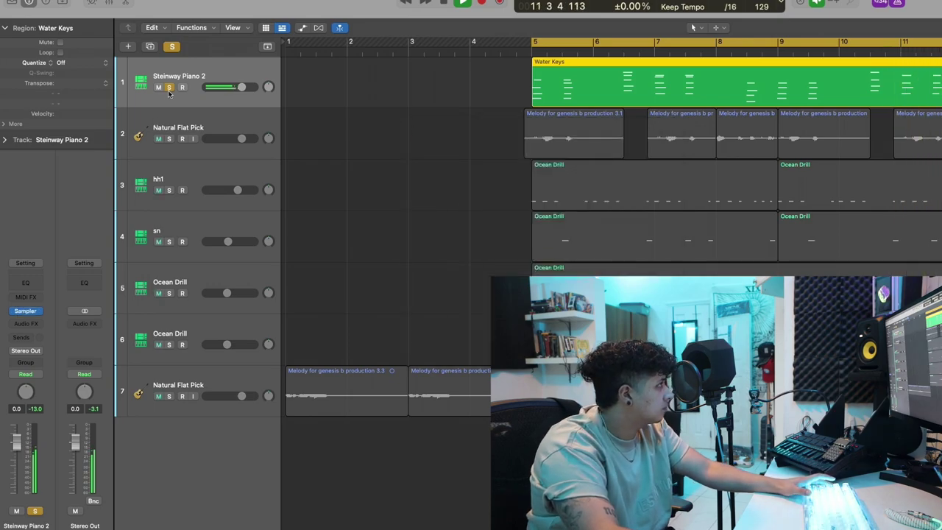
{"action": "left_click", "coordinate": [26, 323]}
{"action": "mouse_move", "coordinate": [126, 349]}
{"action": "left_click", "coordinate": [223, 349]}
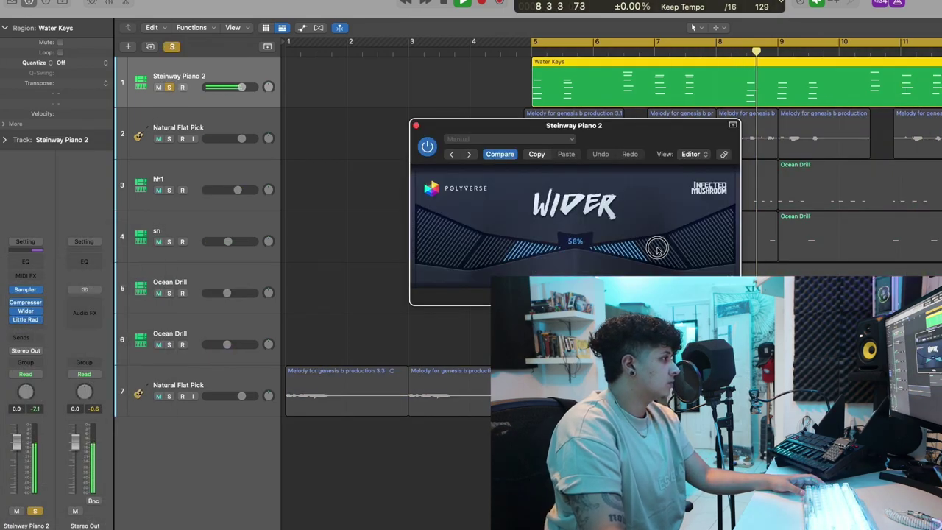
{"action": "left_click", "coordinate": [416, 125]}
- Insert iZotope Vinyl after Little Radiator on the piano track and set its record year to 1960
{"action": "left_click", "coordinate": [27, 328]}
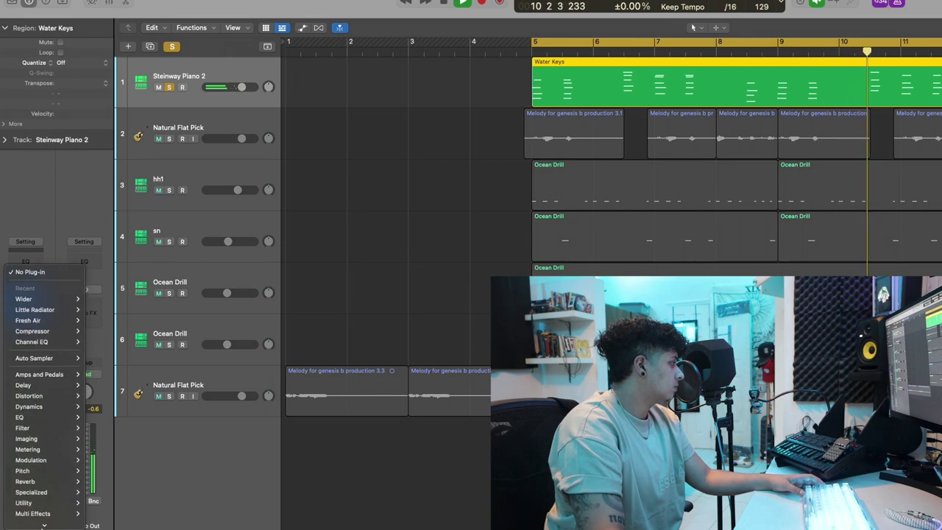
{"action": "mouse_move", "coordinate": [31, 522]}
{"action": "mouse_move", "coordinate": [118, 361]}
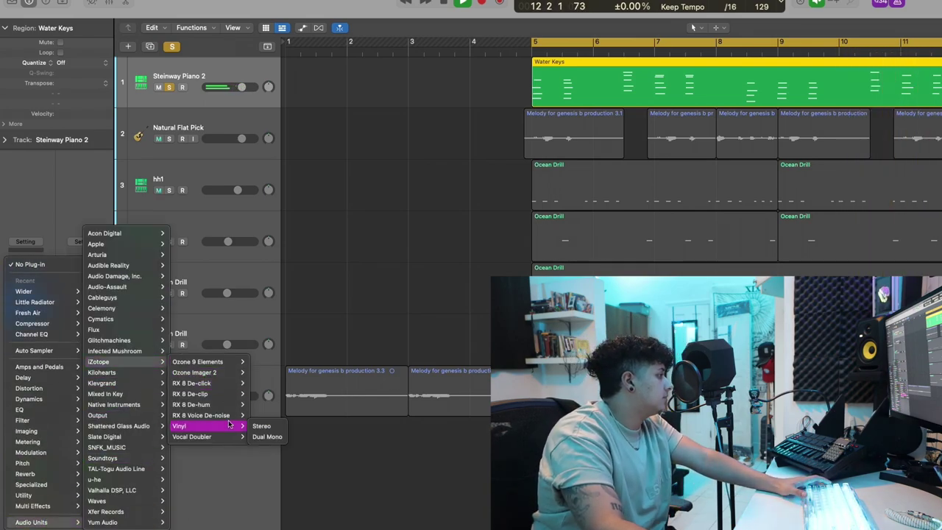
{"action": "left_click", "coordinate": [229, 425]}
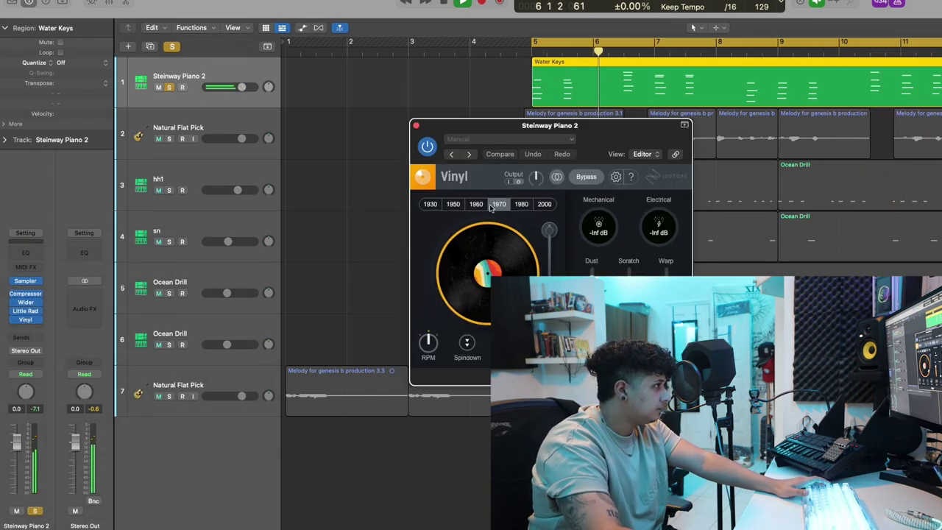
{"action": "left_click", "coordinate": [477, 204]}
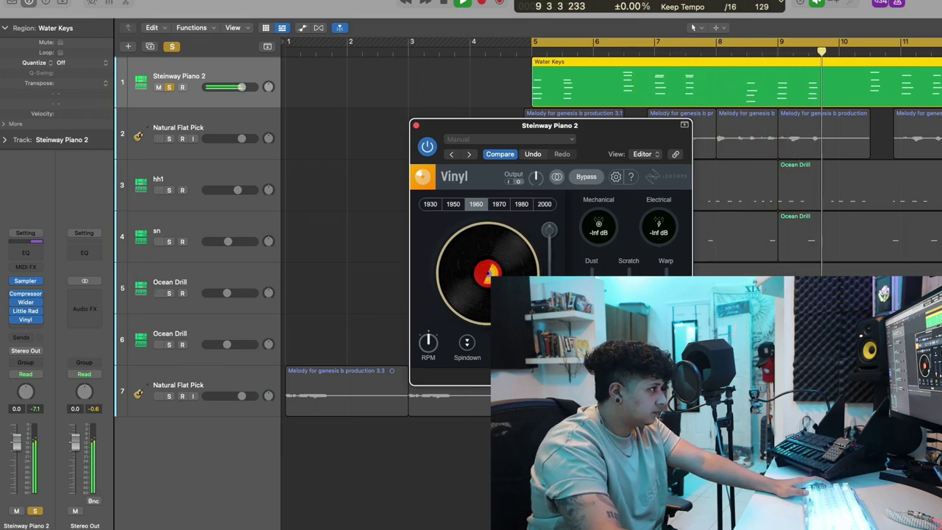
{"action": "left_click", "coordinate": [418, 125]}
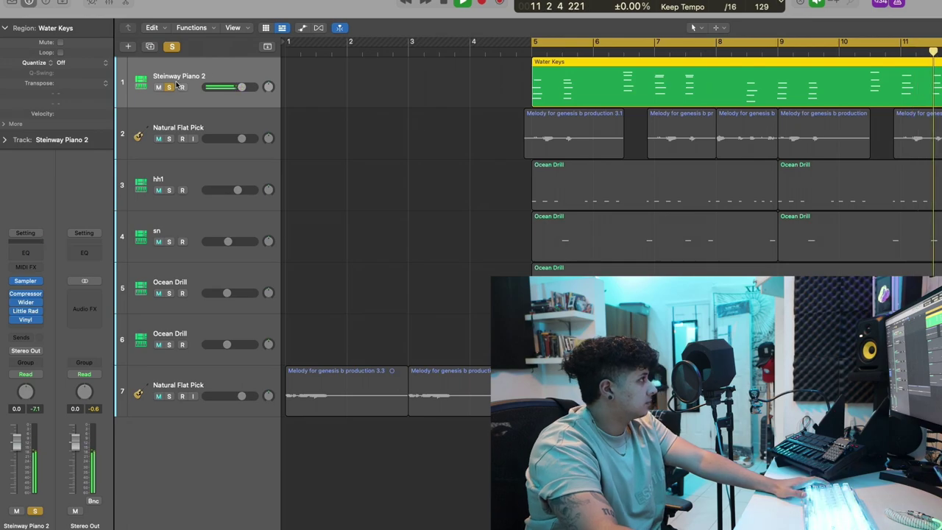
- Send the piano track to the Bus 3 and Bus 4 reverbs and lower its volume fader
{"action": "left_click", "coordinate": [21, 339]}
{"action": "mouse_move", "coordinate": [30, 351]}
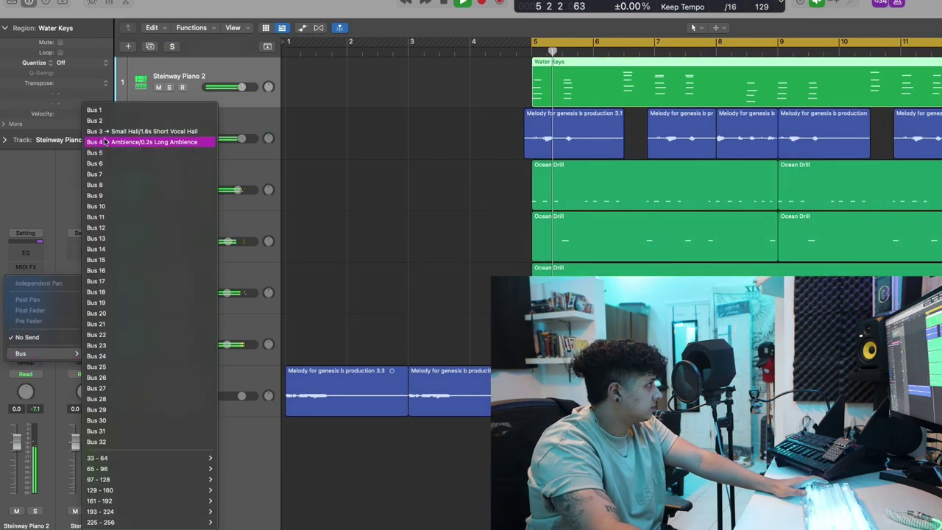
{"action": "left_click", "coordinate": [111, 136]}
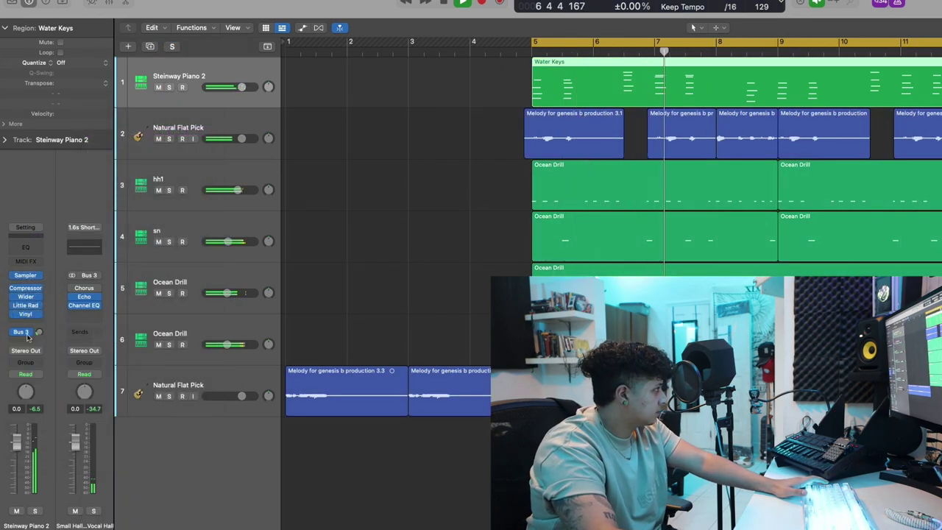
{"action": "left_click", "coordinate": [22, 341]}
{"action": "mouse_move", "coordinate": [45, 356]}
{"action": "left_click", "coordinate": [179, 142]}
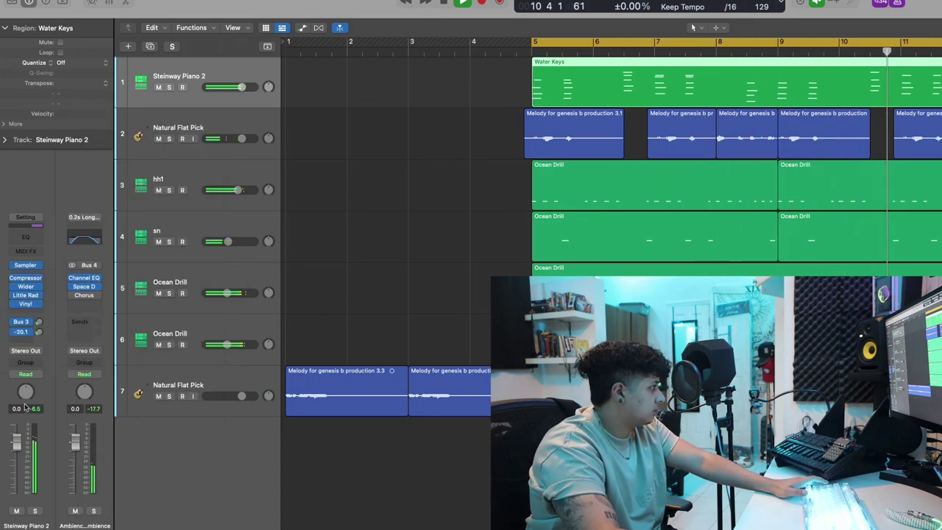
{"action": "left_click_drag", "start_coordinate": [20, 441], "coordinate": [24, 458]}
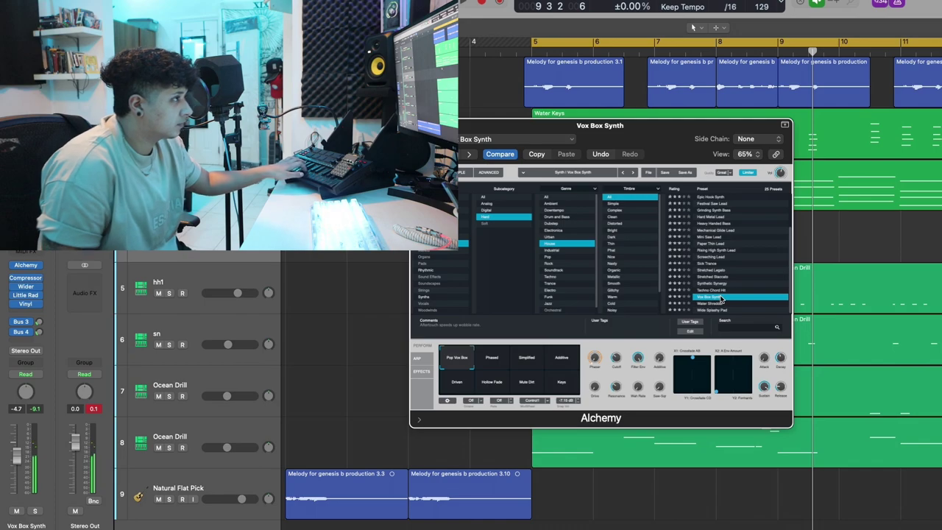
- Play the beat and try the Epic Hook Synth preset in place of Vox Box Synth in Alchemy
{"action": "key", "text": "space"}
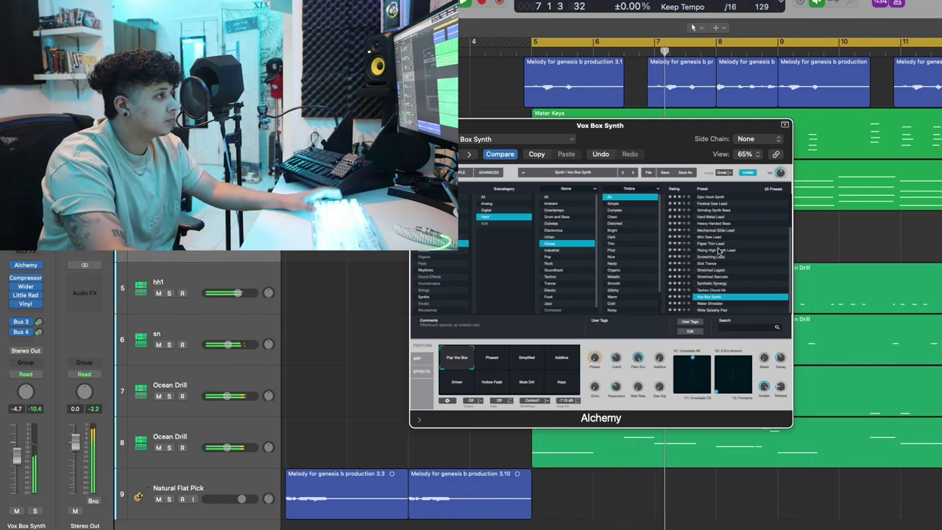
{"action": "left_click", "coordinate": [712, 198]}
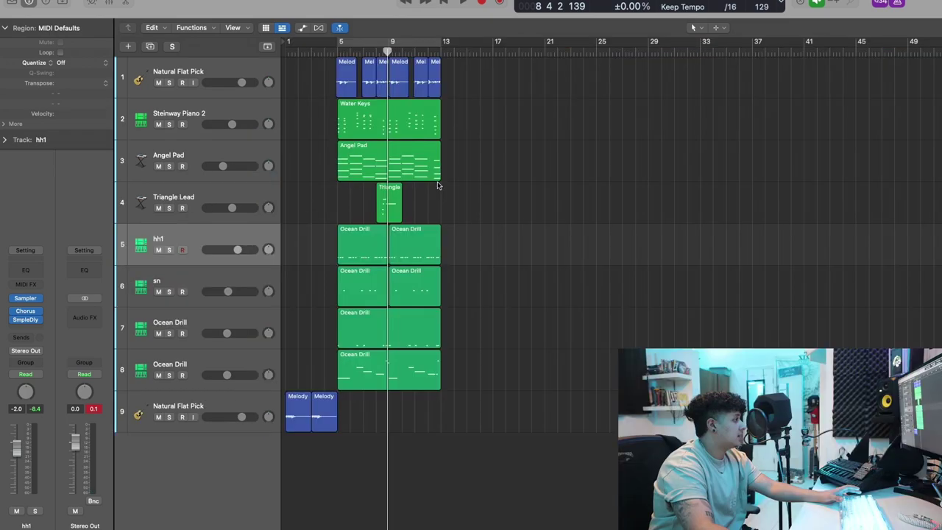
- Arrange the loop into a full song by repeating and spacing out the guitar, piano, pad, lead and drum regions to about bar 75
{"action": "scroll", "coordinate": [498, 206], "scroll_direction": "up", "scroll_amount": 3}
{"action": "scroll", "coordinate": [497, 207], "scroll_direction": "left", "scroll_amount": 3}
{"action": "left_click_drag", "start_coordinate": [398, 219], "coordinate": [673, 389]}
{"action": "left_click", "coordinate": [673, 388]}
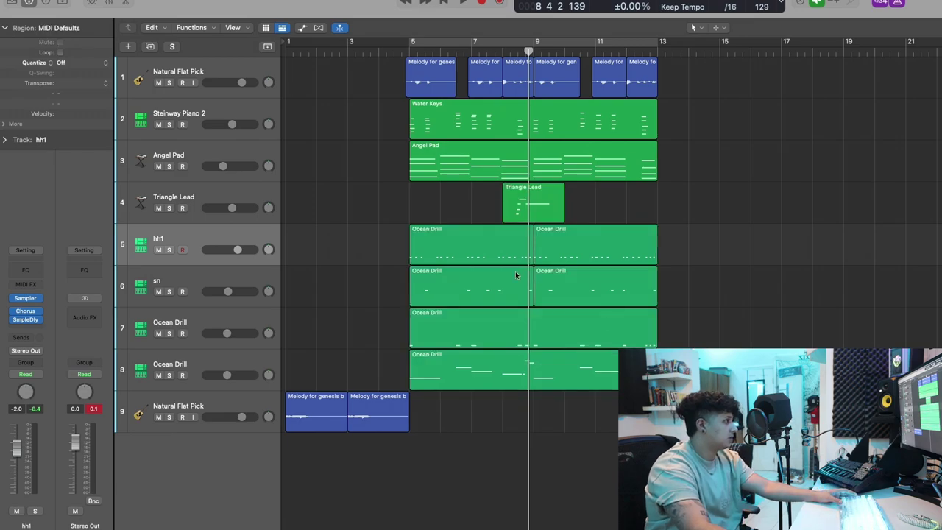
{"action": "left_click_drag", "start_coordinate": [380, 100], "coordinate": [645, 241]}
{"action": "left_click_drag", "start_coordinate": [594, 209], "coordinate": [447, 117]}
{"action": "left_click", "coordinate": [365, 109]}
{"action": "left_click_drag", "start_coordinate": [391, 111], "coordinate": [554, 214]}
{"action": "left_click", "coordinate": [633, 215]}
{"action": "left_click_drag", "start_coordinate": [662, 204], "coordinate": [483, 124]}
{"action": "left_click_drag", "start_coordinate": [394, 71], "coordinate": [663, 85]}
{"action": "right_click", "coordinate": [302, 335]}
{"action": "left_click", "coordinate": [349, 444]}
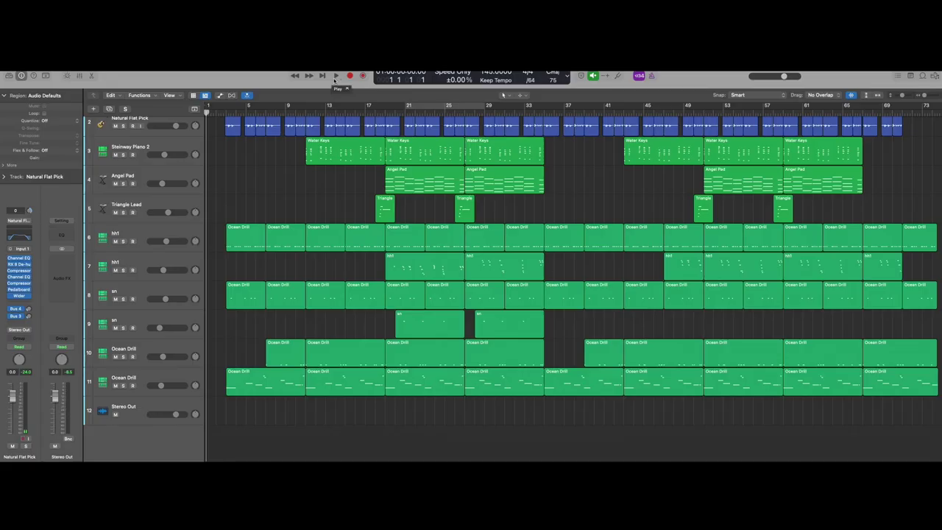
- Play the full arrangement from bar 1, review all tracks, and select the Stereo Out track
{"action": "left_click", "coordinate": [335, 76]}
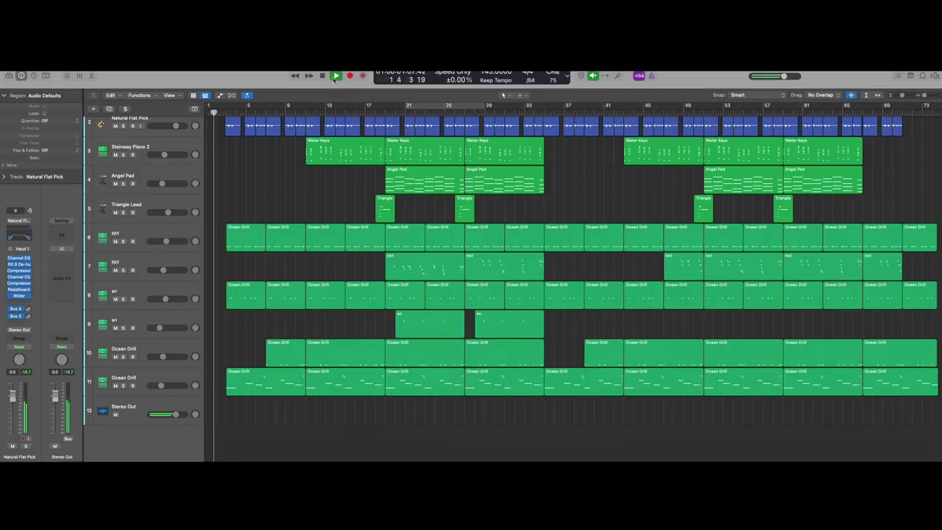
{"action": "scroll", "coordinate": [315, 281], "scroll_direction": "up", "scroll_amount": 2}
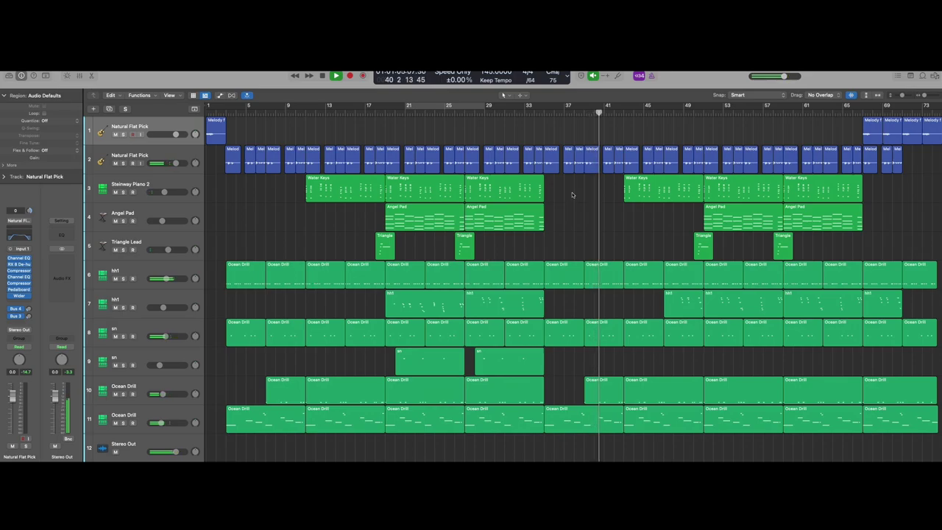
{"action": "scroll", "coordinate": [572, 195], "scroll_direction": "down", "scroll_amount": 2}
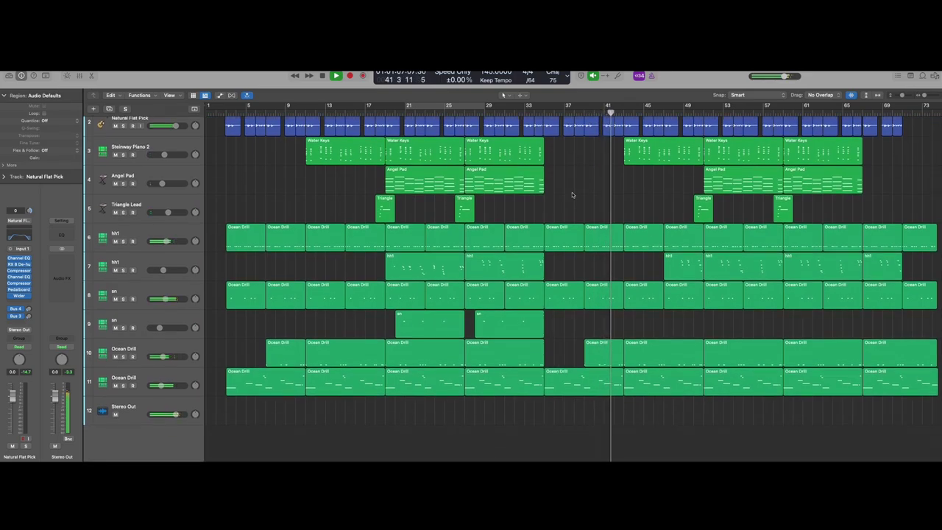
{"action": "left_click_drag", "start_coordinate": [905, 95], "coordinate": [898, 96]}
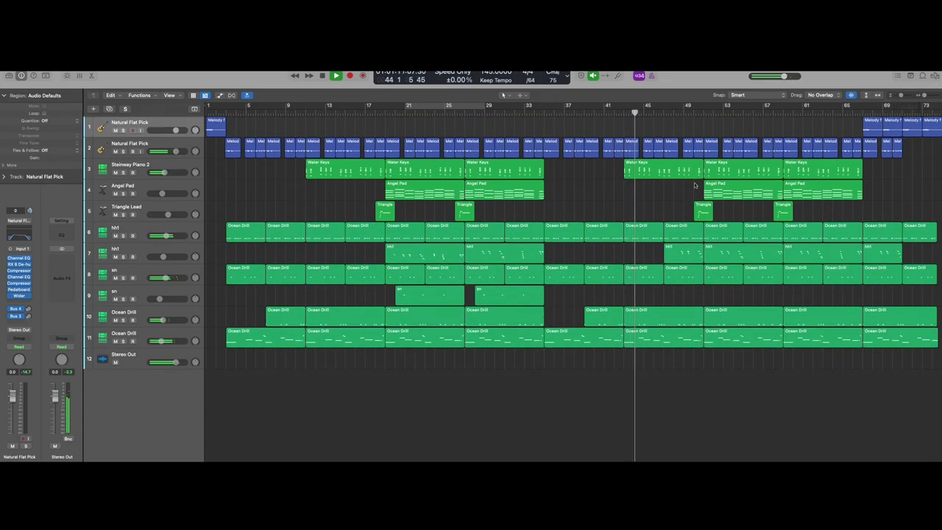
{"action": "left_click", "coordinate": [171, 354]}
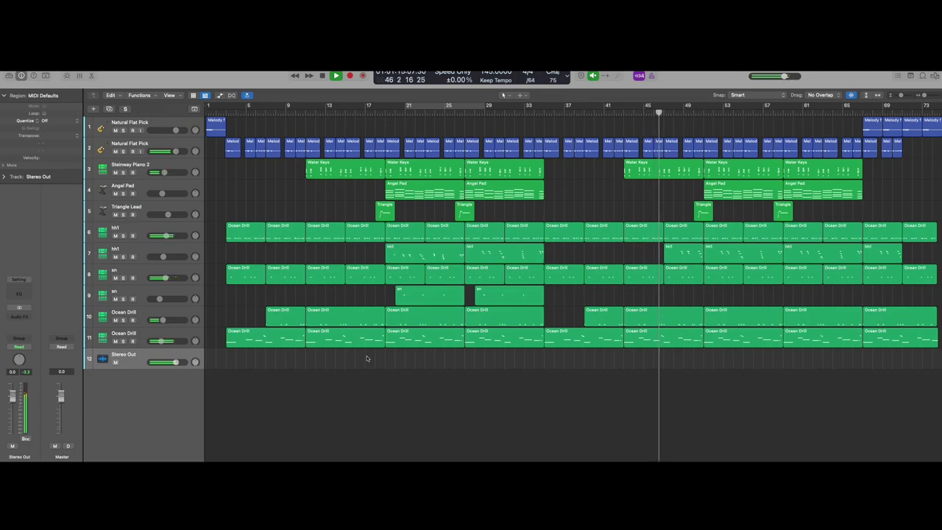